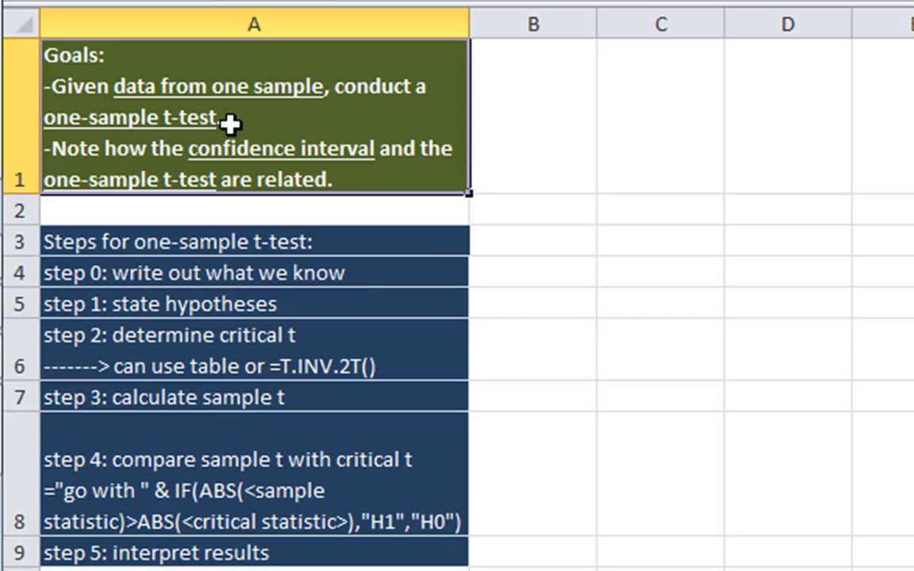
Step: Highlight the t-test steps in A3:A9, then scroll down the sheet
{"action": "left_click", "coordinate": [530, 173]}
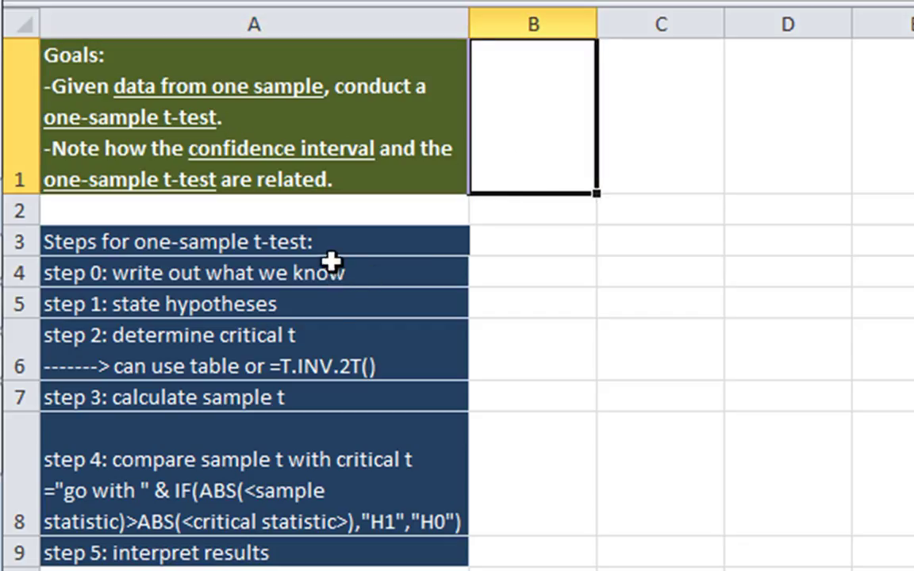
{"action": "left_click_drag", "start_coordinate": [332, 252], "coordinate": [361, 553]}
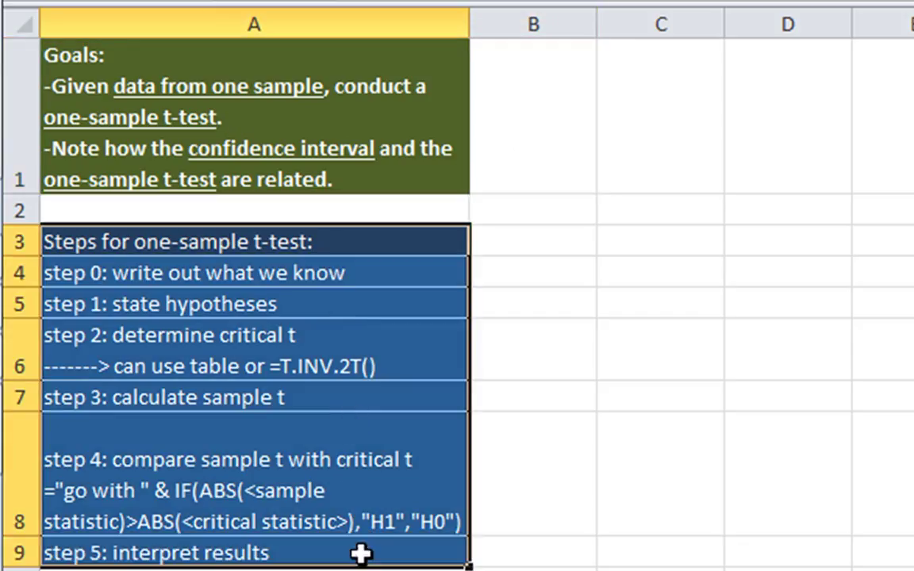
{"action": "left_click", "coordinate": [555, 435]}
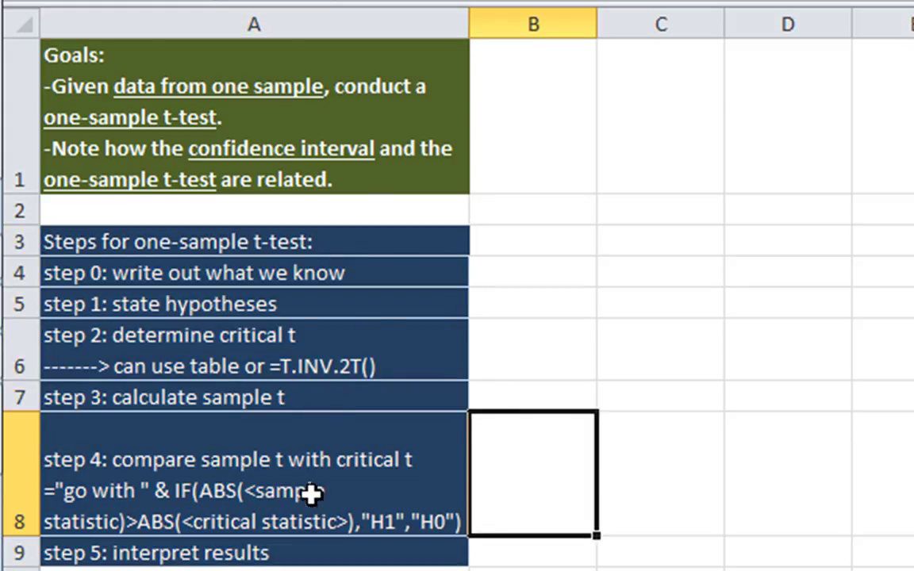
{"action": "scroll", "coordinate": [457, 309], "scroll_direction": "down", "scroll_amount": 2}
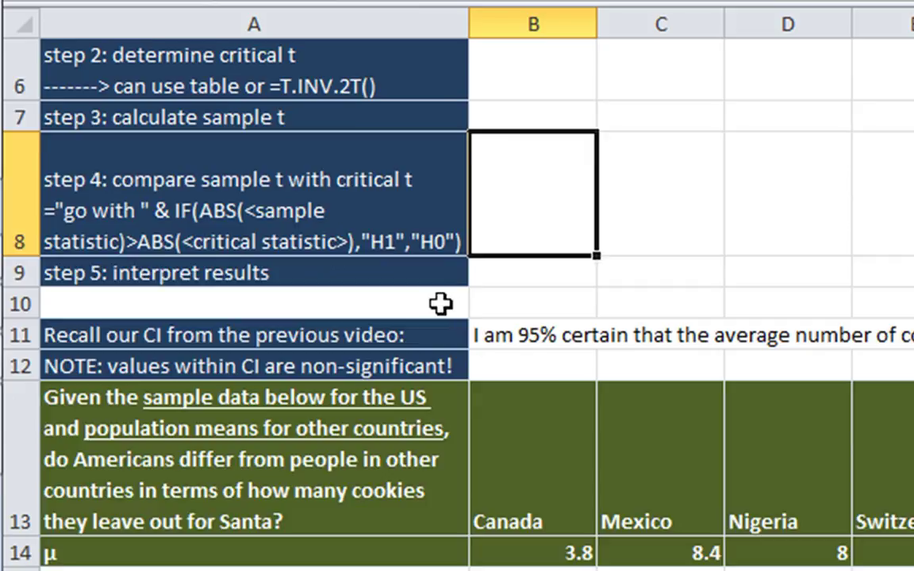
{"action": "scroll", "coordinate": [440, 303], "scroll_direction": "down", "scroll_amount": 2}
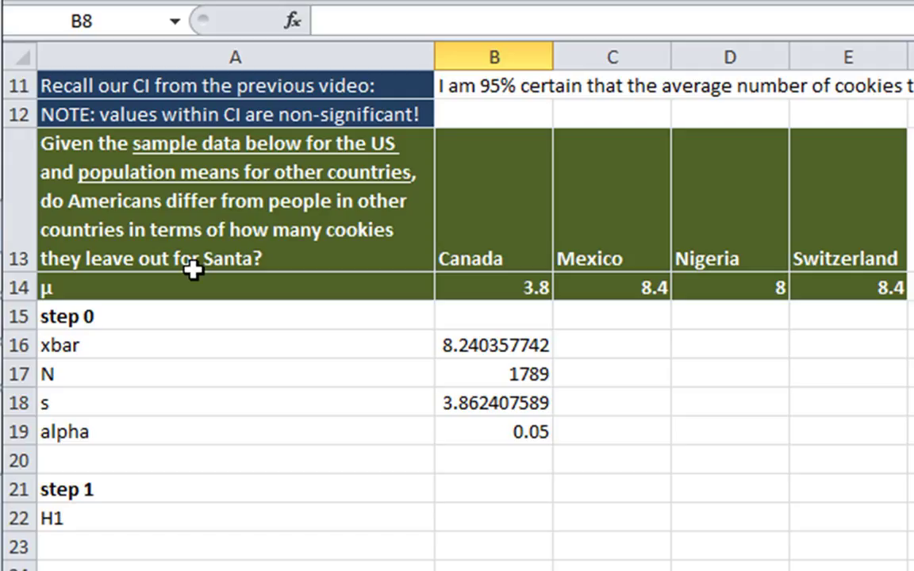
Step: Inspect the step 0 values xbar, N, s and alpha in B16:B19, and check the COOKIES column filter
{"action": "left_click_drag", "start_coordinate": [457, 343], "coordinate": [495, 436]}
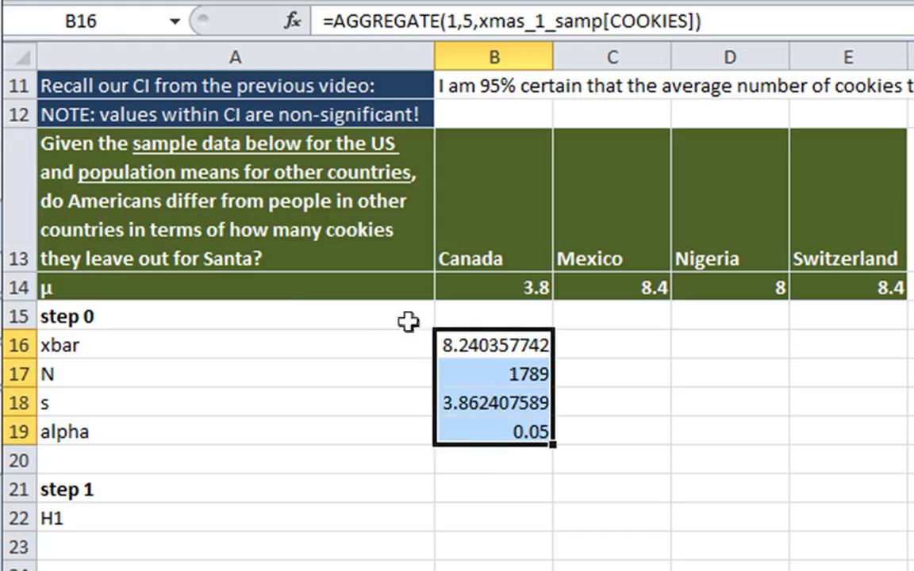
{"action": "left_click", "coordinate": [498, 344]}
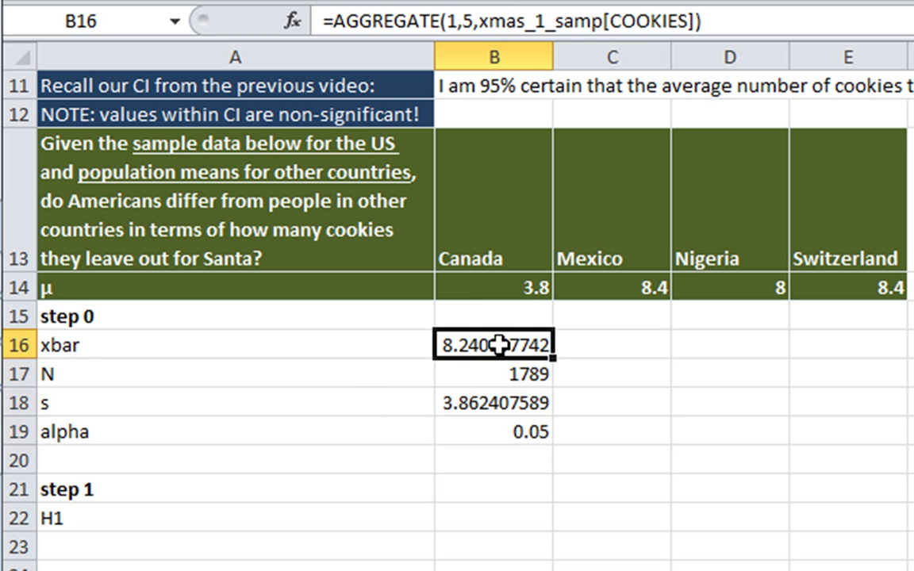
{"action": "left_click", "coordinate": [494, 375]}
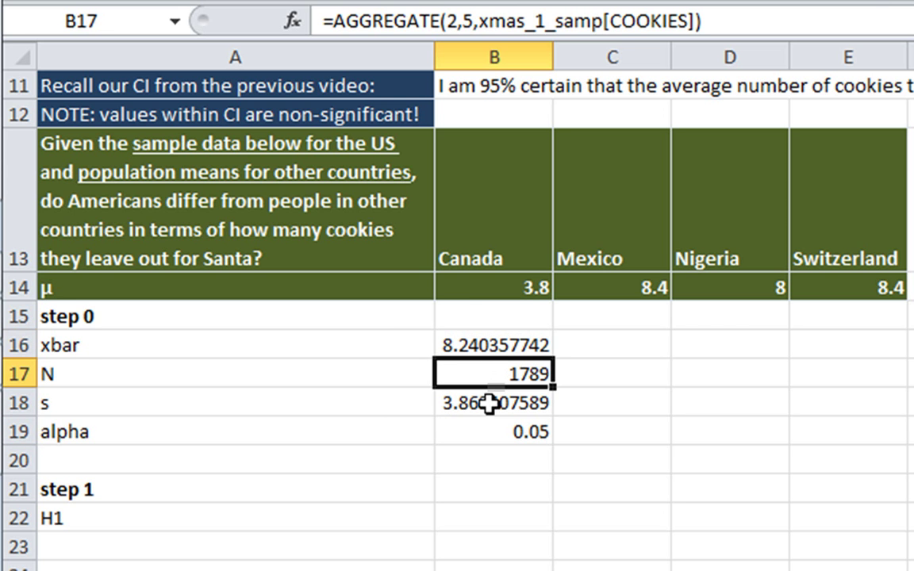
{"action": "left_click", "coordinate": [490, 404]}
{"action": "left_click", "coordinate": [490, 429]}
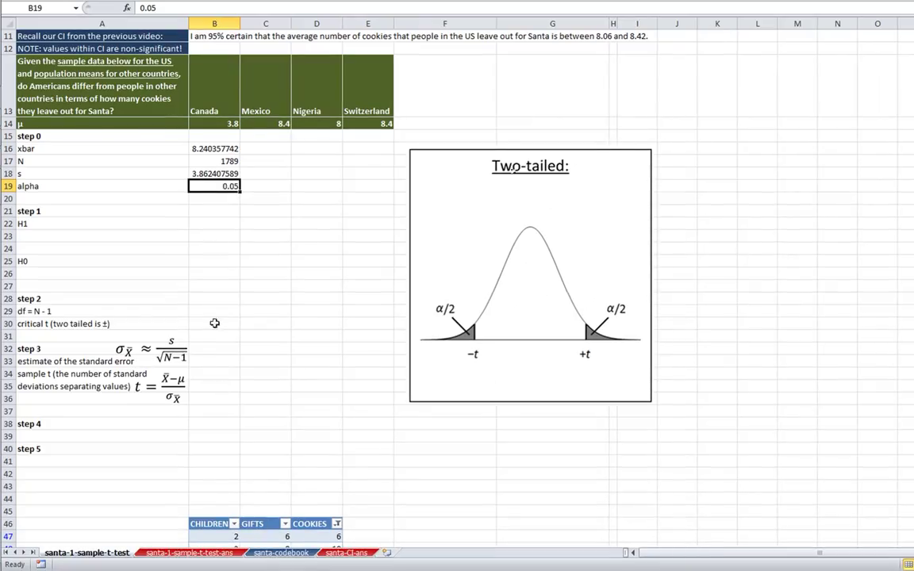
{"action": "left_click", "coordinate": [336, 524]}
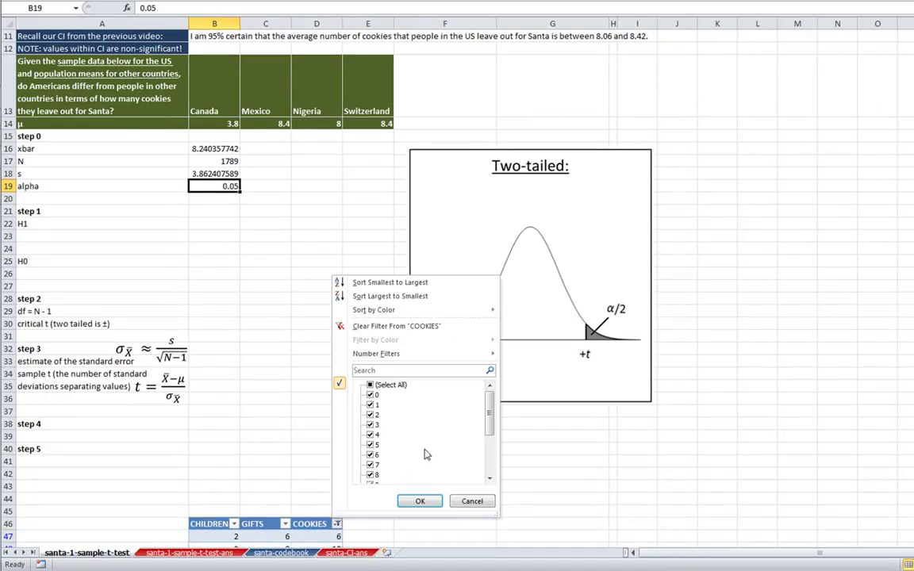
{"action": "scroll", "coordinate": [489, 429], "scroll_direction": "down", "scroll_amount": 3}
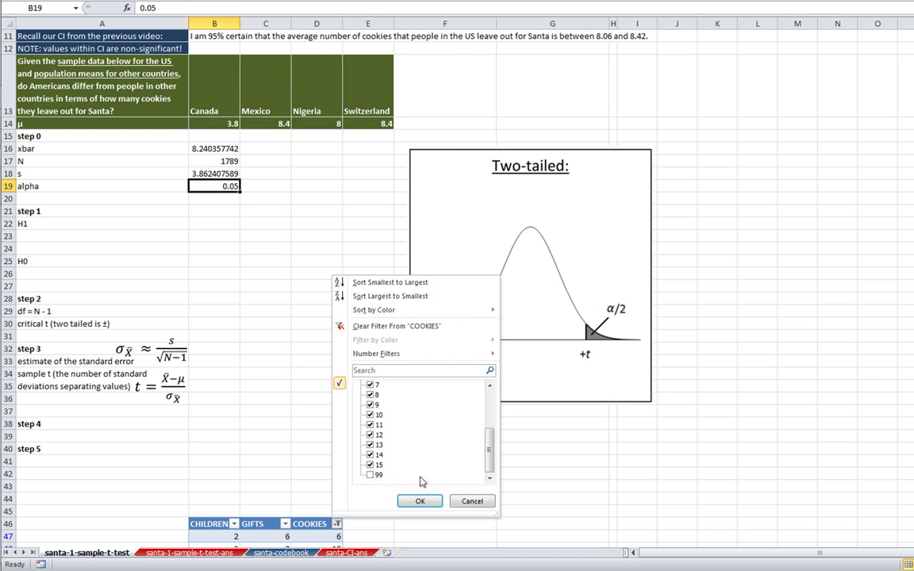
{"action": "left_click", "coordinate": [472, 501]}
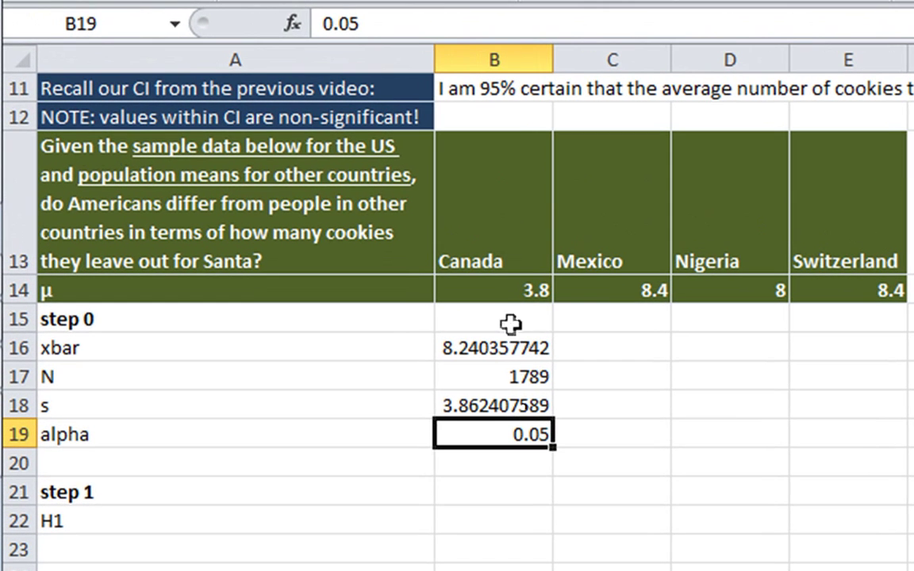
Step: Review the xbar AGGREGATE formula, the row 14 population means, and alpha 0.05
{"action": "left_click", "coordinate": [512, 349]}
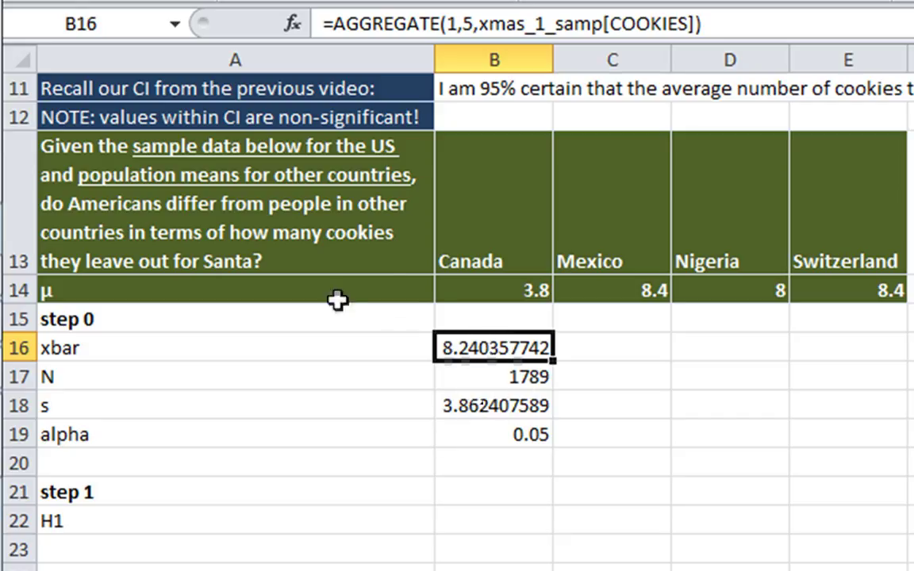
{"action": "left_click_drag", "start_coordinate": [429, 291], "coordinate": [792, 288]}
{"action": "left_click_drag", "start_coordinate": [516, 359], "coordinate": [522, 428]}
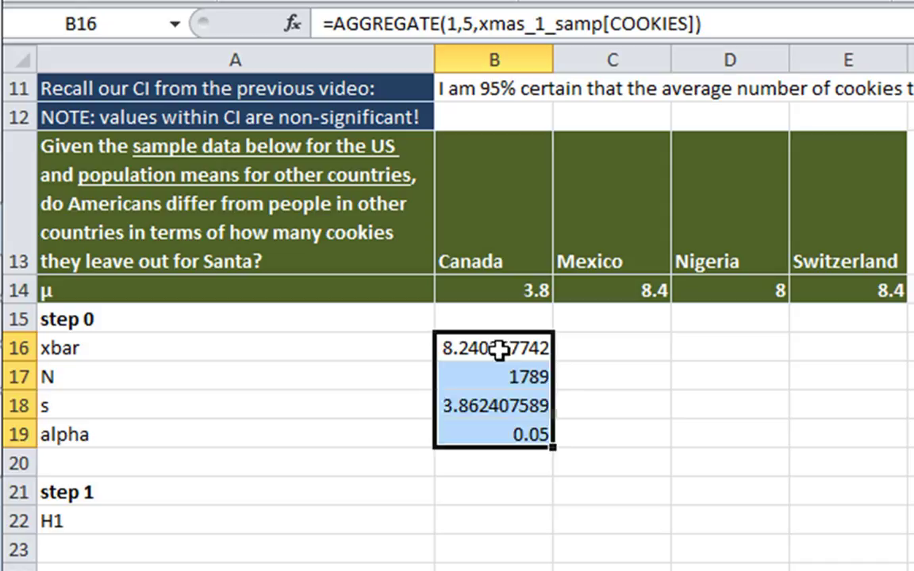
{"action": "left_click", "coordinate": [475, 351]}
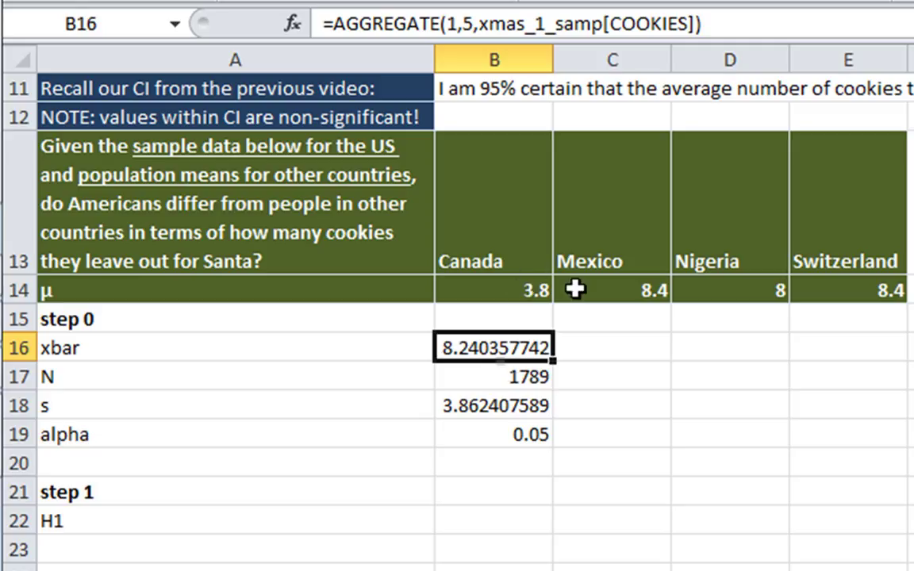
{"action": "left_click", "coordinate": [464, 428]}
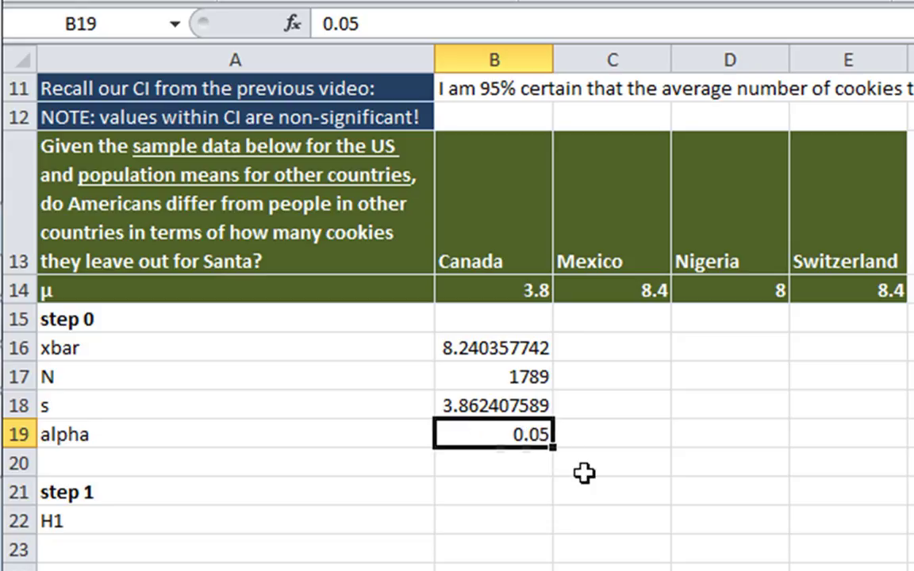
Step: In B22 enter 'On average, Americans differ from Canadians in terms of how many cookies they leave out for Santa.'
{"action": "left_click", "coordinate": [522, 520]}
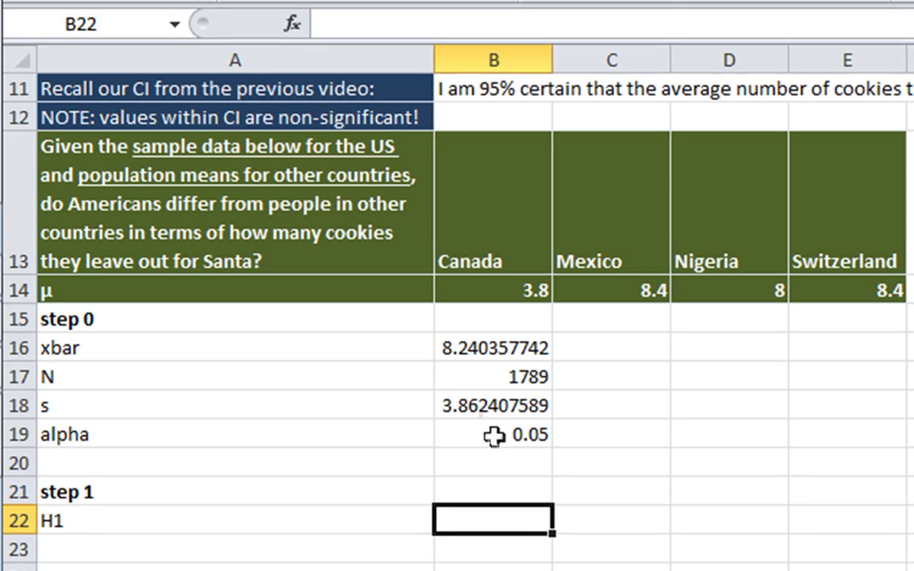
{"action": "type", "text": "On averag"}
{"action": "type", "text": "e, Sm"}
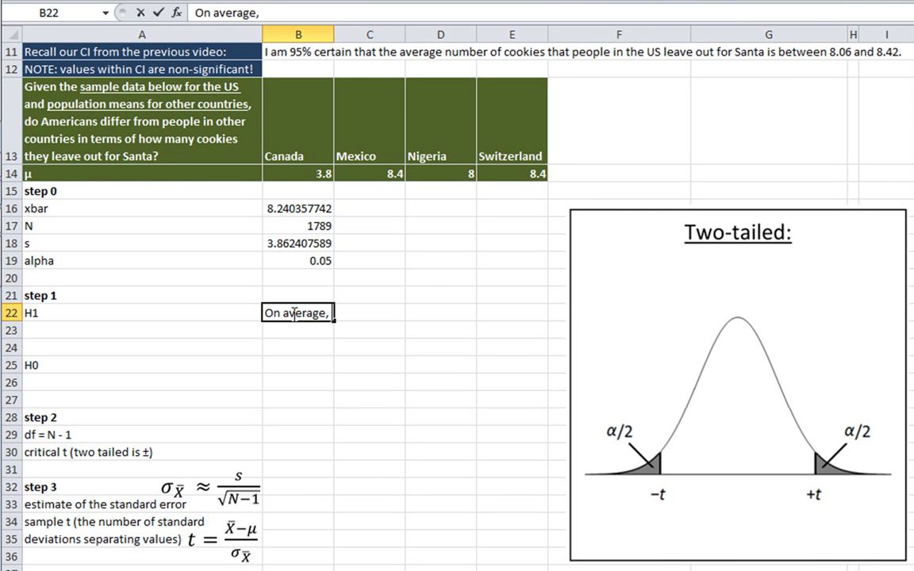
{"action": "key", "text": "BackSpace"}
{"action": "key", "text": "BackSpace"}
{"action": "type", "text": "Americans differ from "}
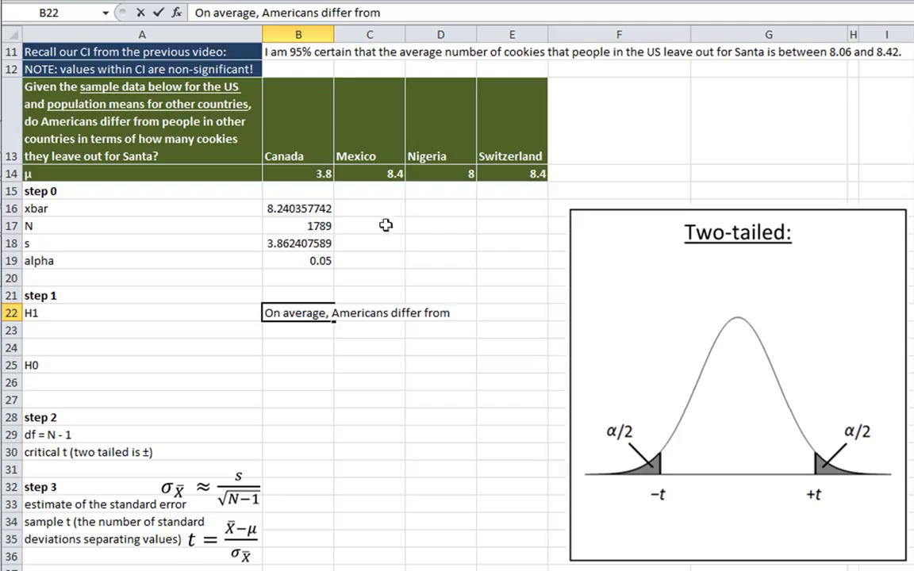
{"action": "type", "text": "Can"}
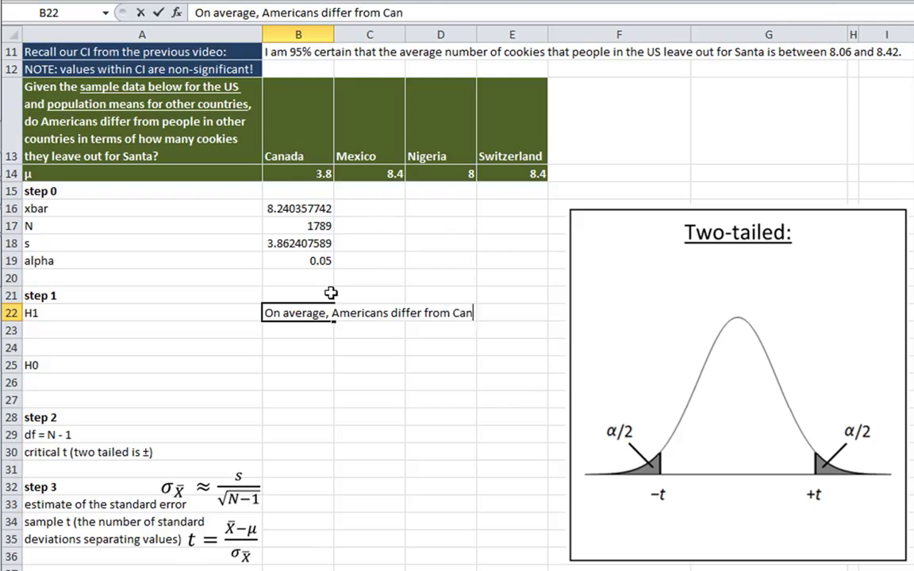
{"action": "type", "text": "adians in terms of how"}
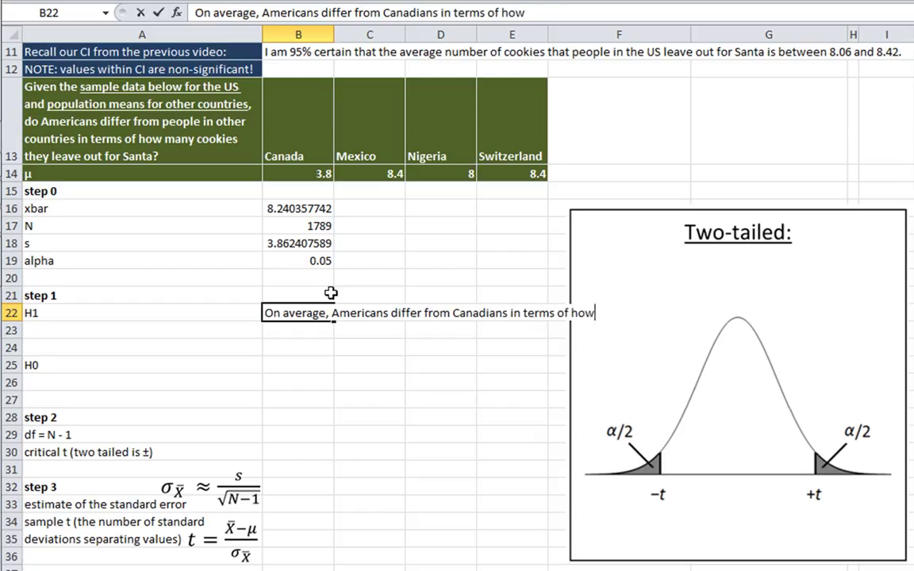
{"action": "type", "text": " many cookies the y "}
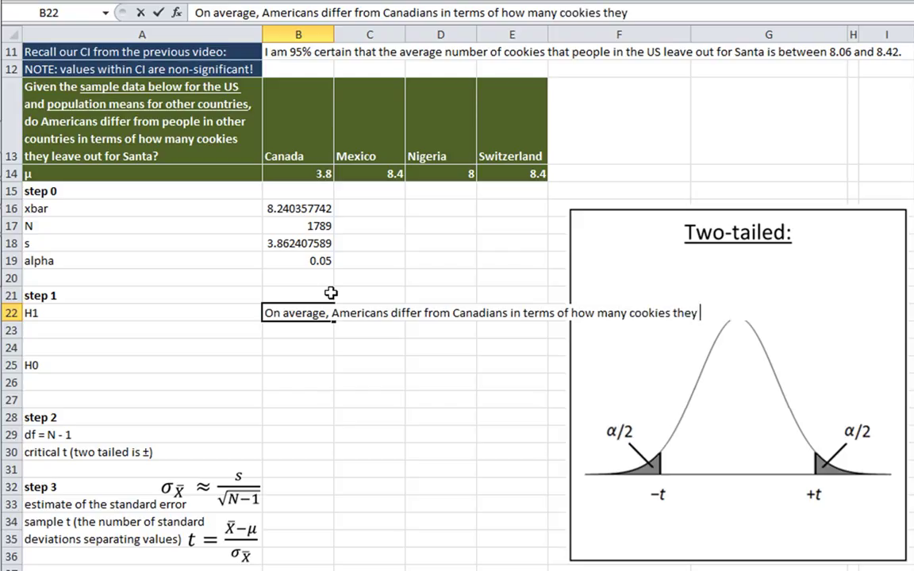
{"action": "type", "text": "leave out for Santa"}
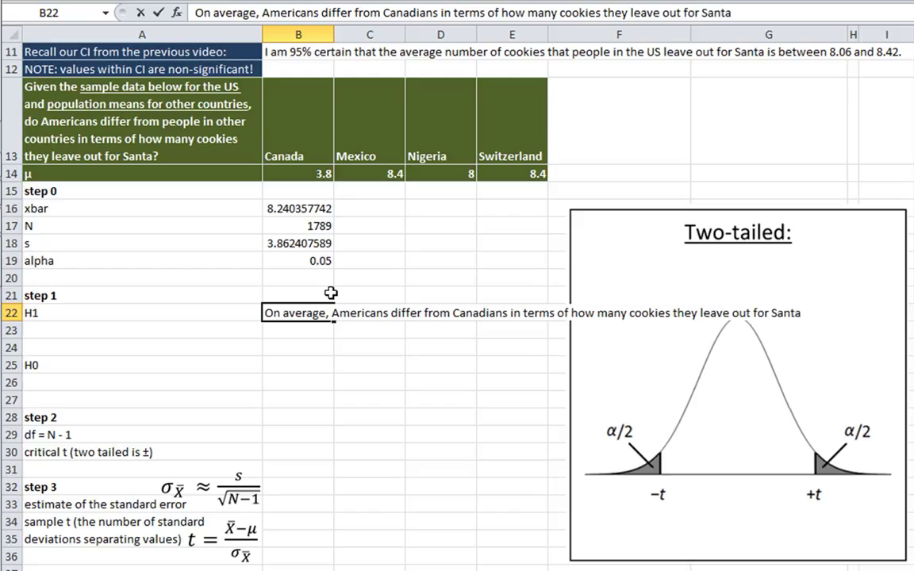
{"action": "type", "text": "."}
{"action": "key", "text": "Return"}
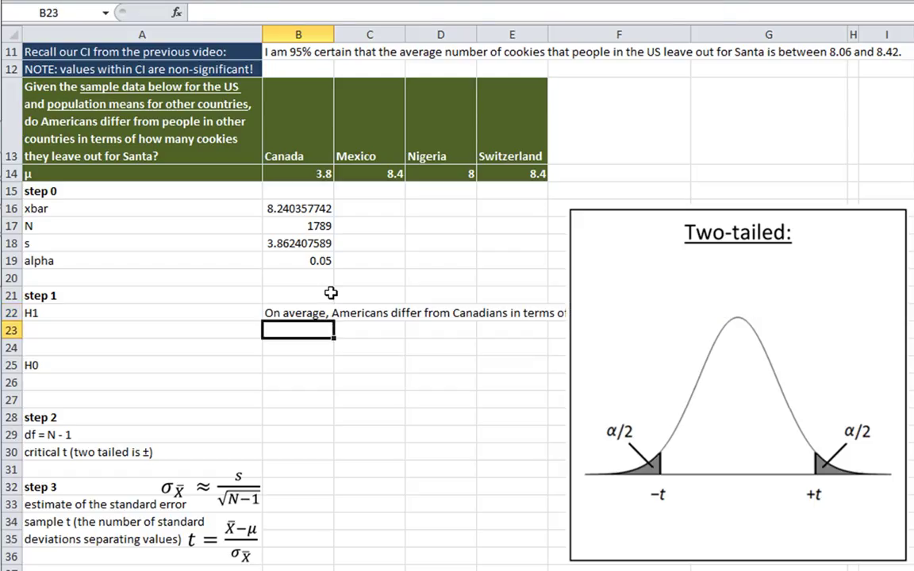
{"action": "left_click", "coordinate": [296, 314]}
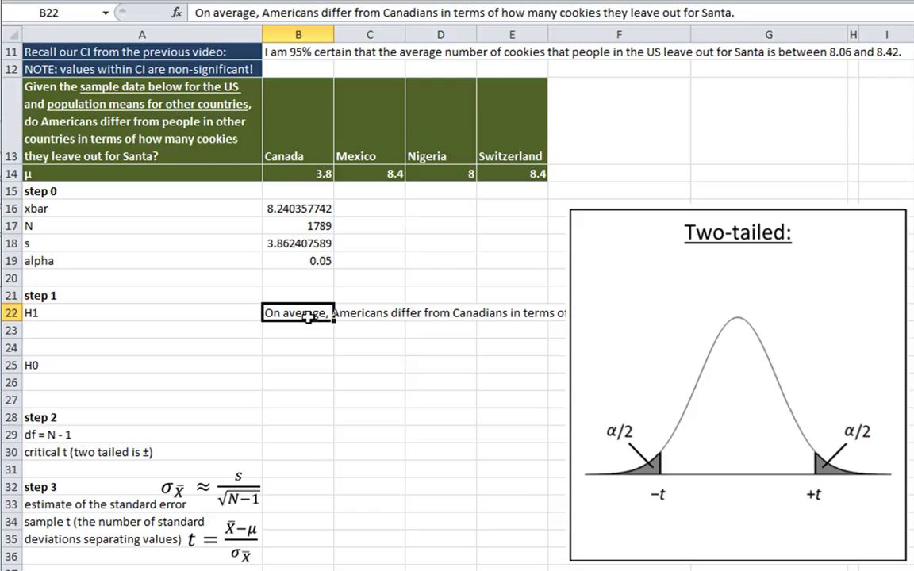
{"action": "left_click", "coordinate": [350, 313]}
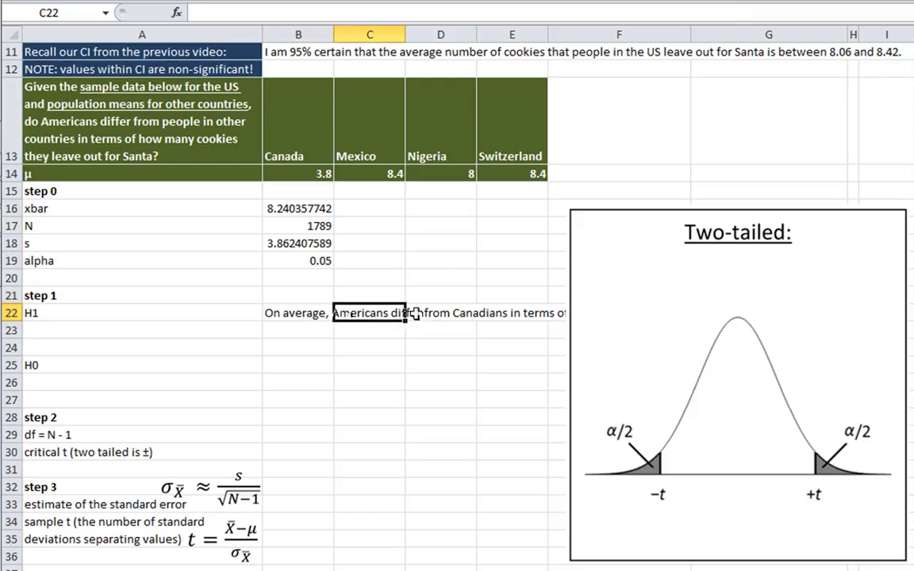
{"action": "left_click", "coordinate": [423, 314]}
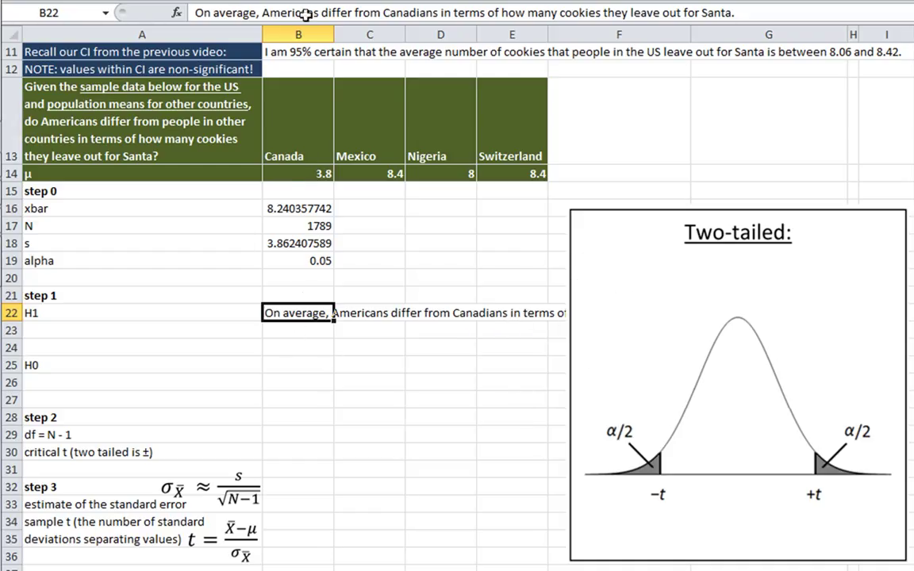
{"action": "left_click", "coordinate": [325, 327]}
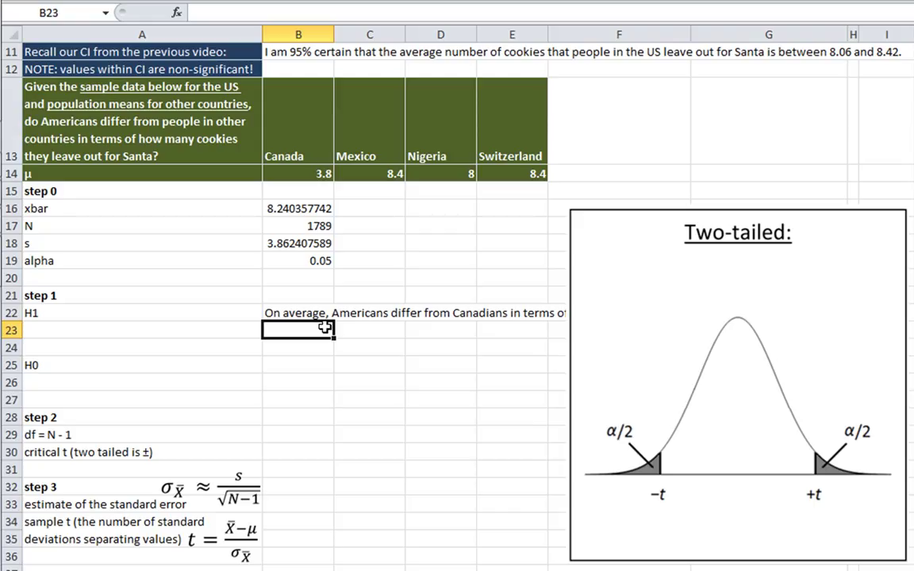
Step: Enter 'u(USA) not = u(Canadians)' in B23 below the H1 sentence
{"action": "type", "text": "u"}
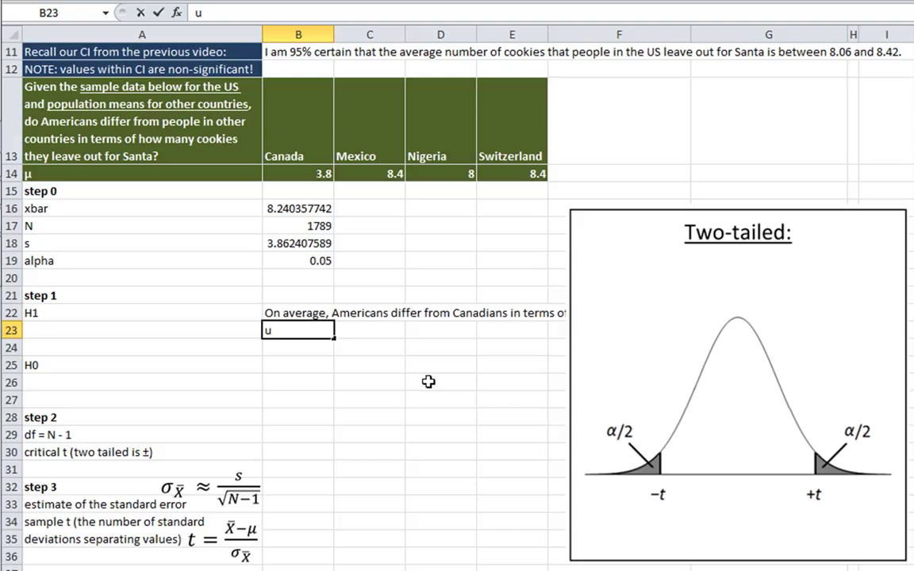
{"action": "type", "text": "not = u"}
{"action": "left_click", "coordinate": [269, 330]}
{"action": "type", "text": "("}
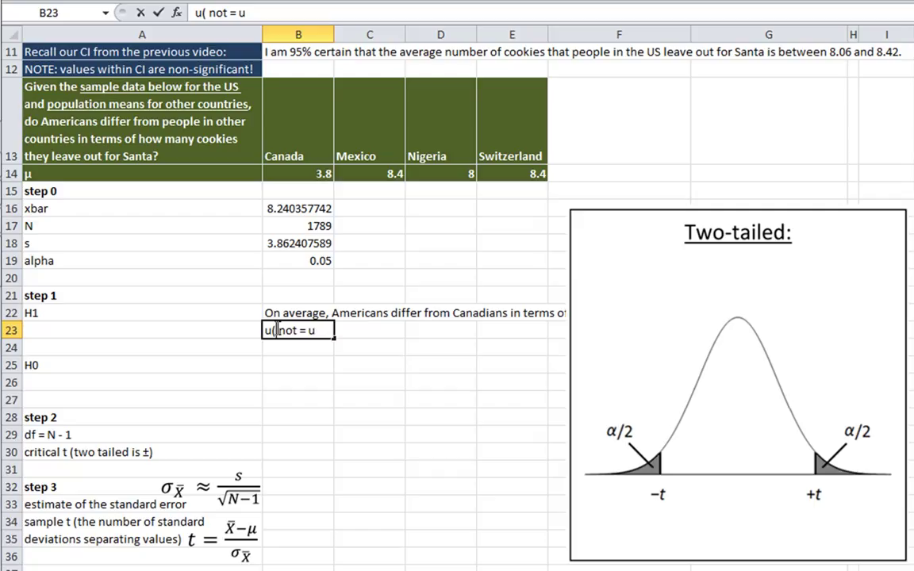
{"action": "type", "text": "USA)"}
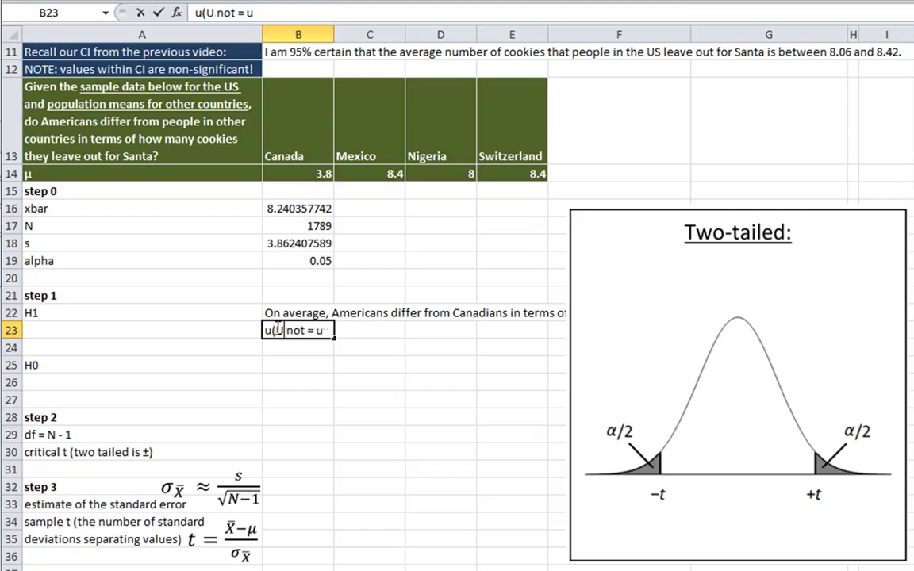
{"action": "key", "text": "End"}
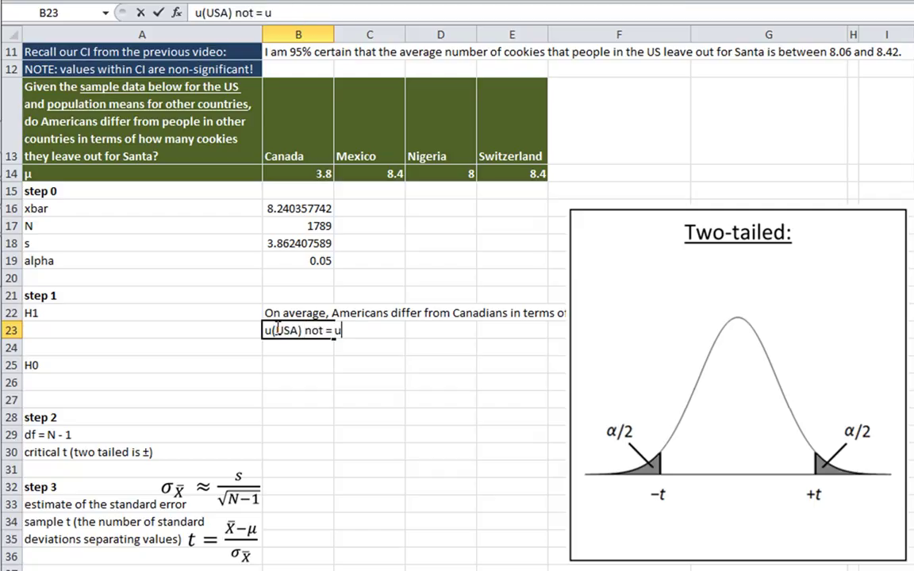
{"action": "type", "text": "(Canadi"}
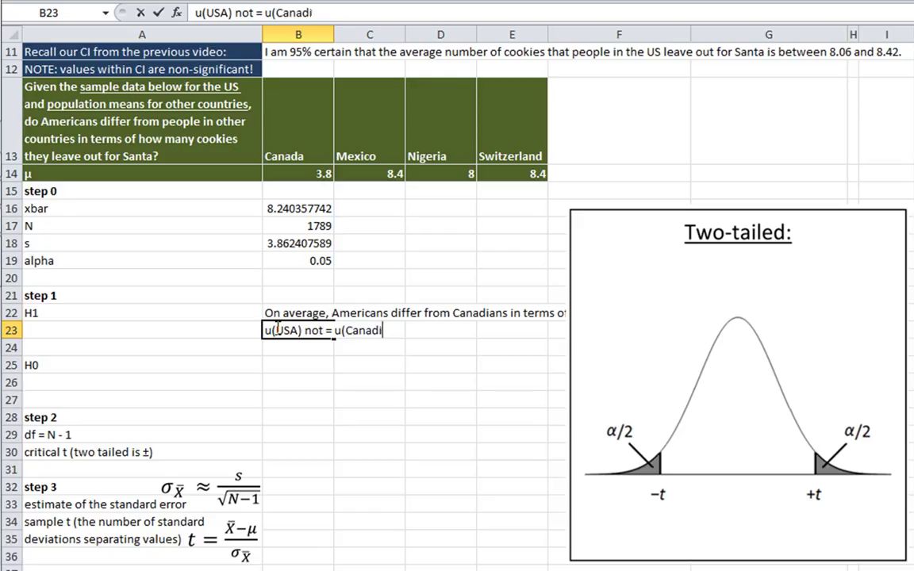
{"action": "type", "text": "ans)"}
{"action": "key", "text": "Return"}
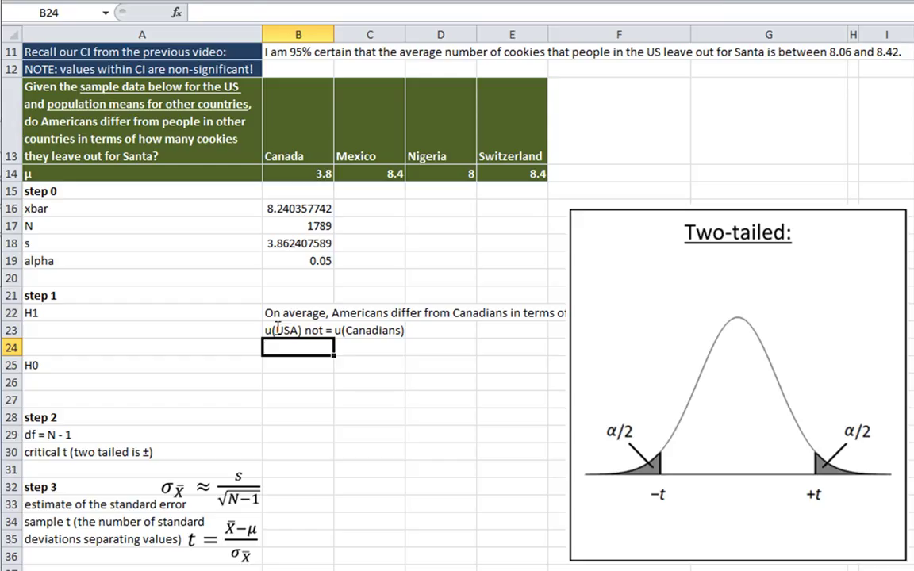
{"action": "left_click", "coordinate": [284, 311]}
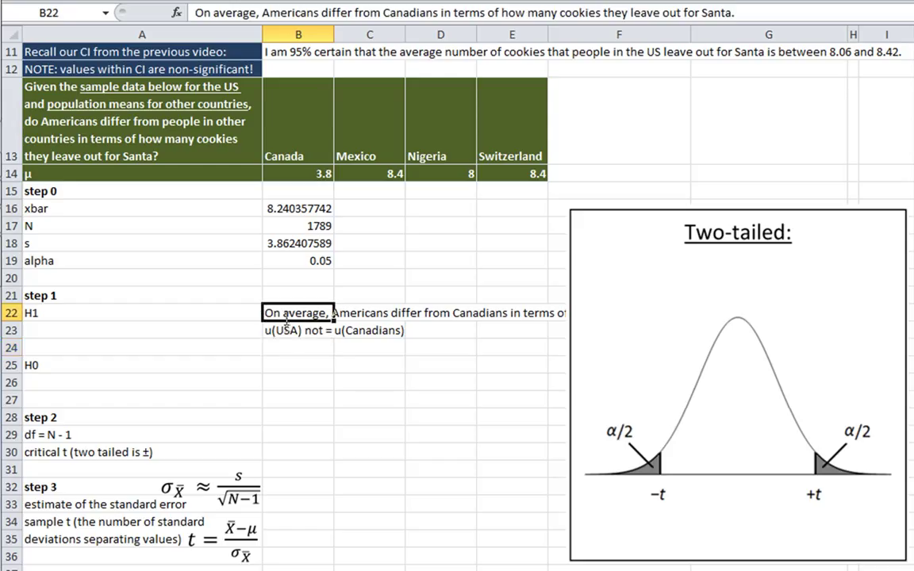
{"action": "left_click", "coordinate": [289, 345]}
{"action": "left_click", "coordinate": [290, 330]}
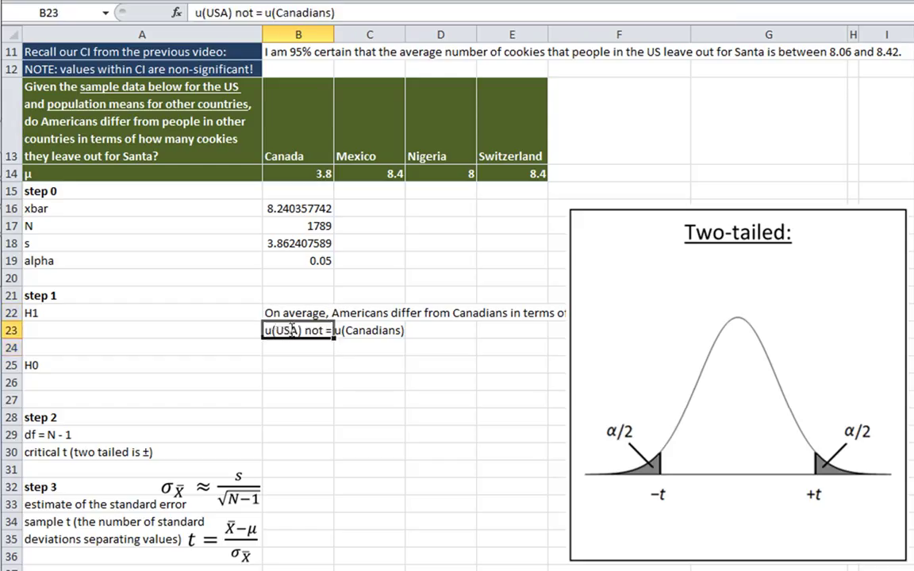
{"action": "left_click", "coordinate": [291, 312]}
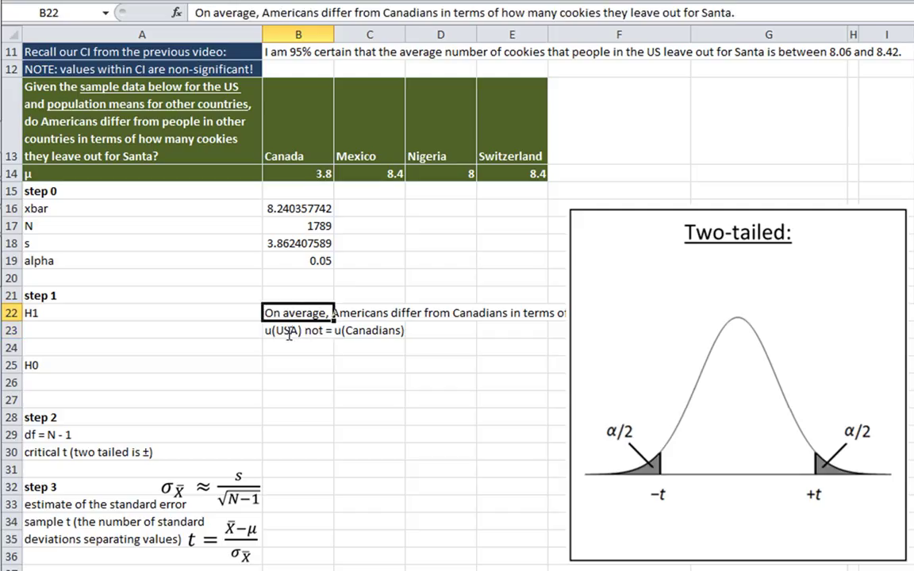
{"action": "left_click", "coordinate": [289, 333]}
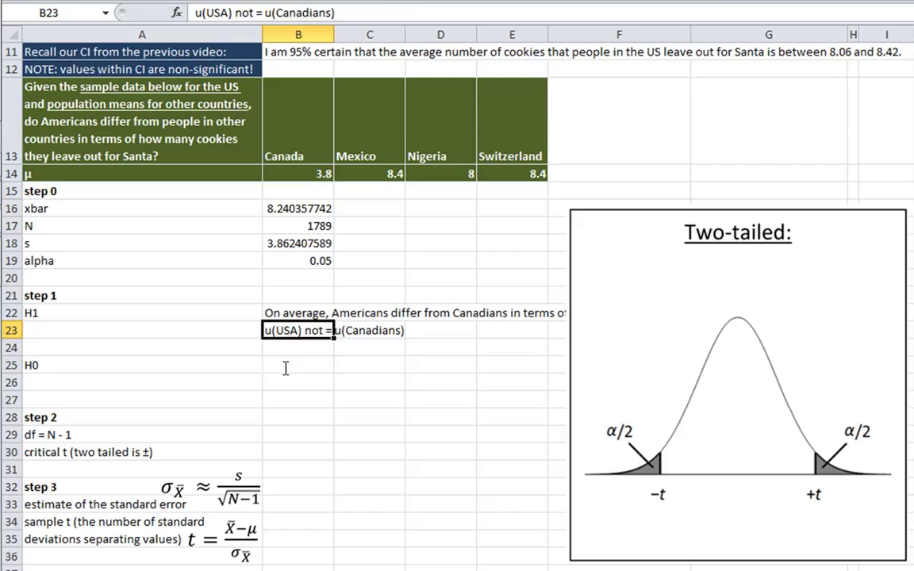
{"action": "left_click", "coordinate": [286, 365]}
{"action": "left_click", "coordinate": [285, 314]}
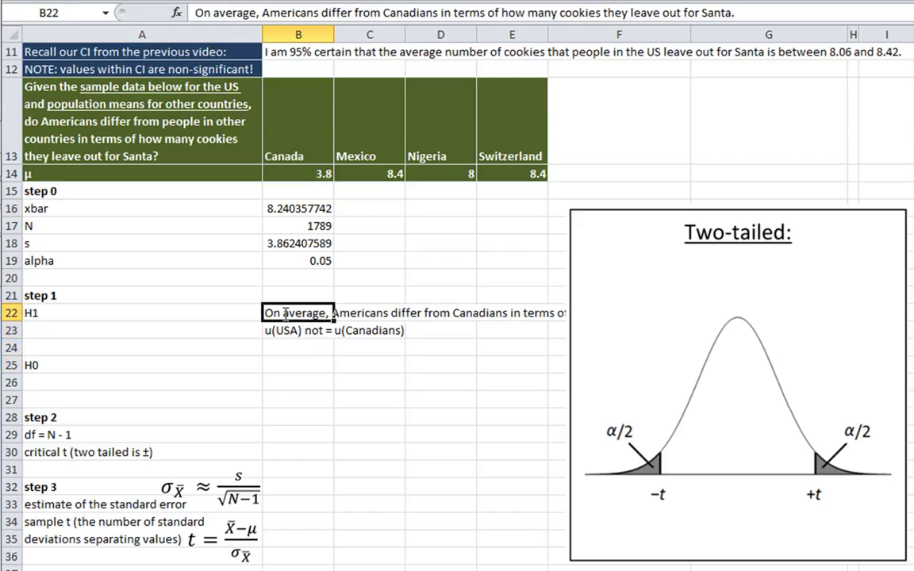
Step: Copy the two H1 lines into the H0 rows and reword the sentence to 'Americans do not differ'
{"action": "key", "text": "shift+Down"}
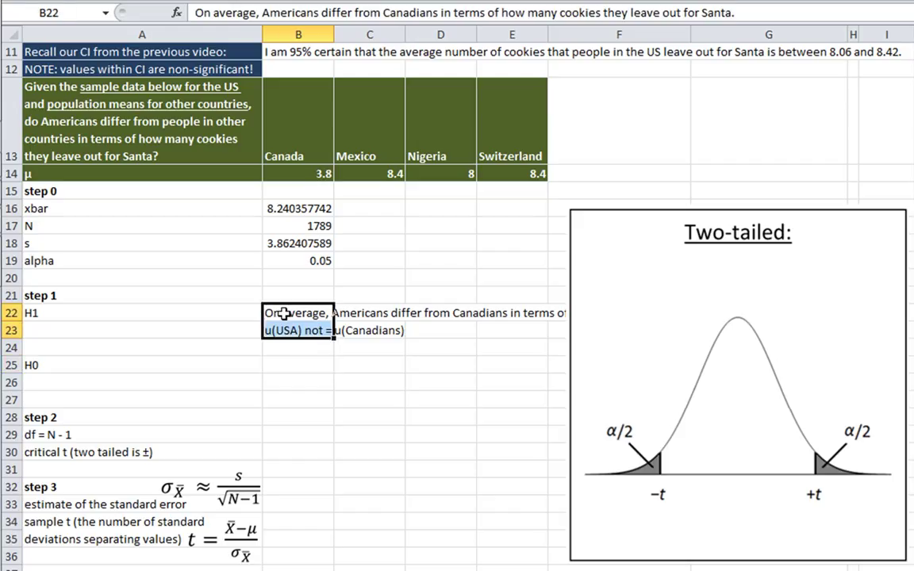
{"action": "key", "text": "ctrl+c"}
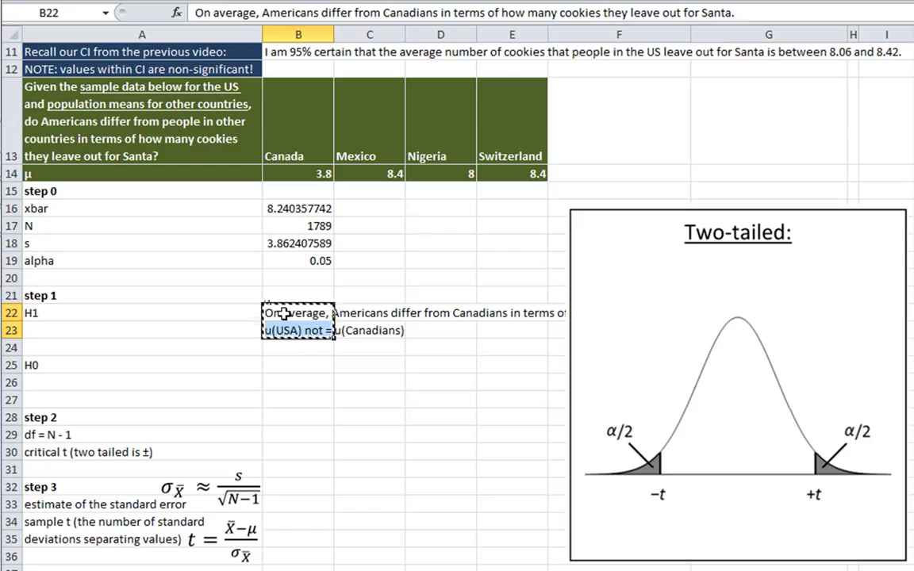
{"action": "key", "text": "Down"}
{"action": "key", "text": "Down"}
{"action": "key", "text": "Down"}
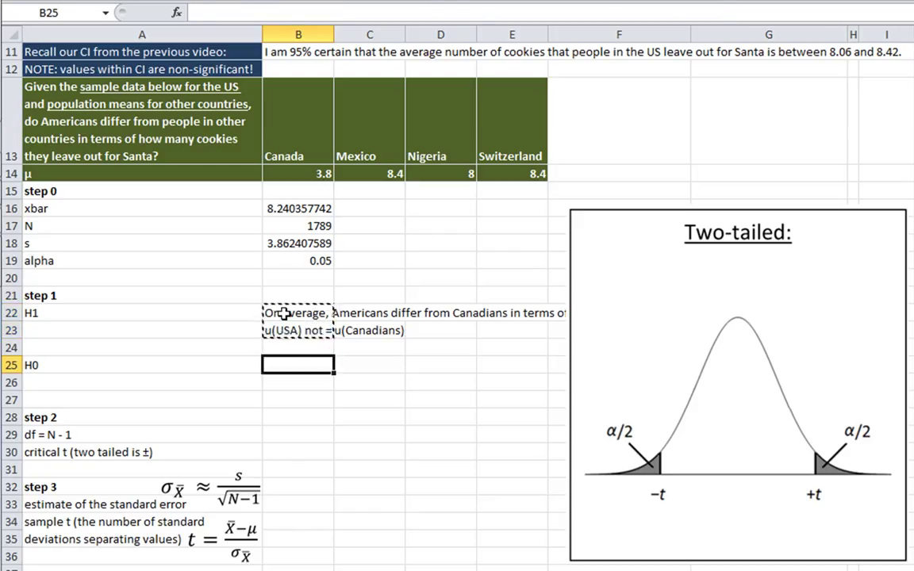
{"action": "key", "text": "ctrl+v"}
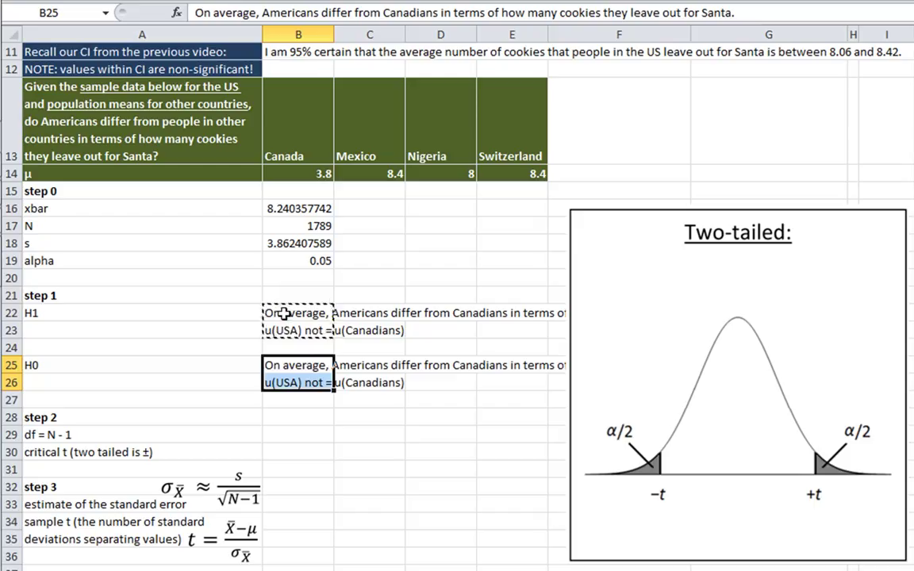
{"action": "left_click", "coordinate": [317, 371]}
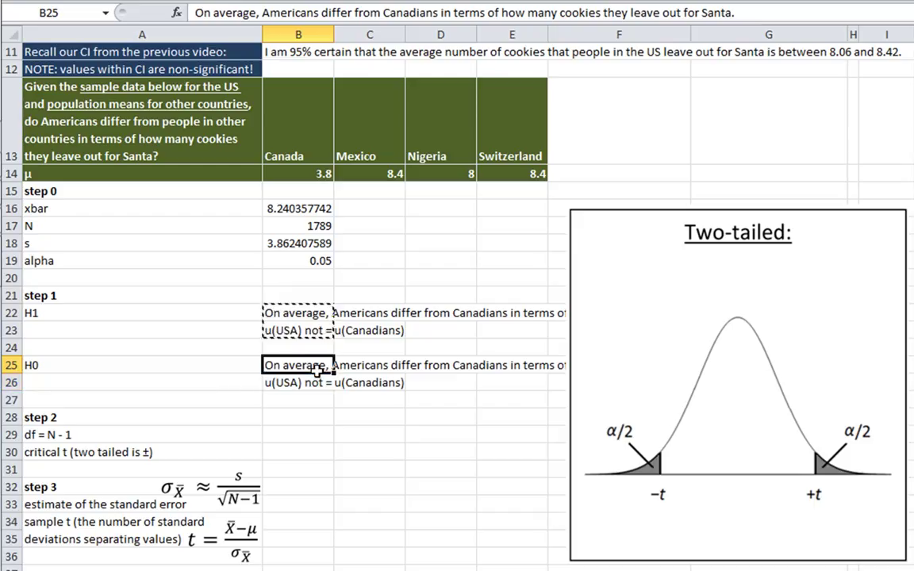
{"action": "left_click", "coordinate": [320, 12]}
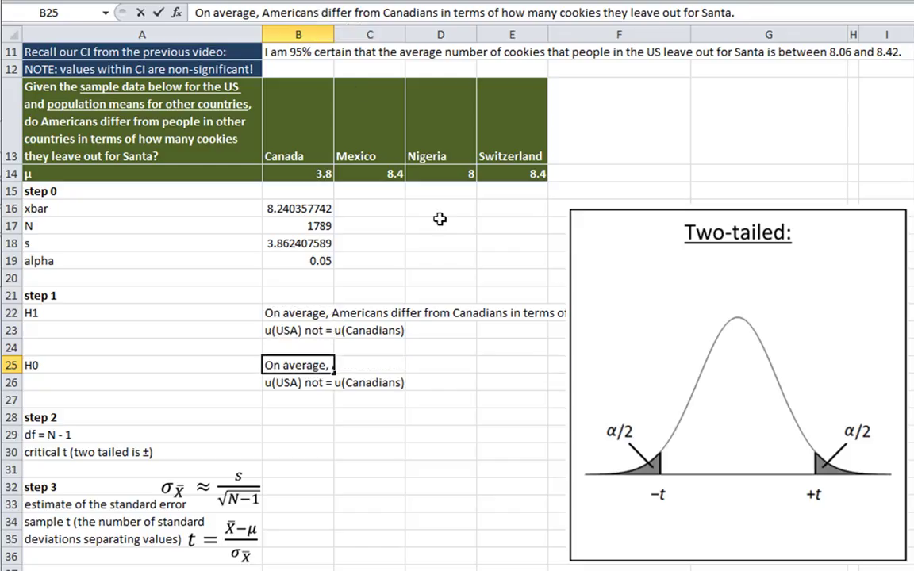
{"action": "type", "text": "do not"}
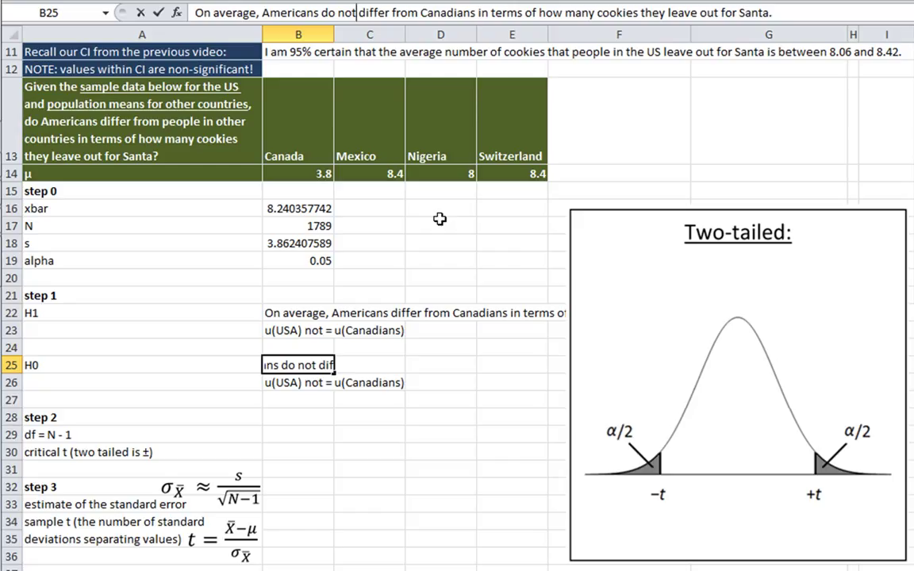
{"action": "key", "text": "Return"}
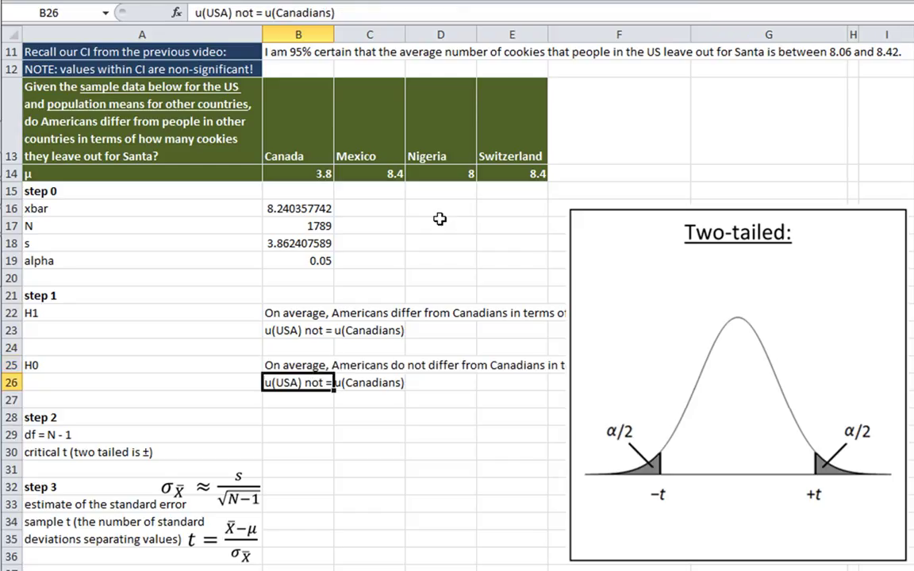
Step: Delete 'not' so B26 reads u(USA) = u(Canadians)
{"action": "key", "text": "F2"}
{"action": "key", "text": "Left"}
{"action": "key", "text": "Left"}
{"action": "key", "text": "Left"}
{"action": "key", "text": "Left"}
{"action": "key", "text": "Left"}
{"action": "key", "text": "Left"}
{"action": "key", "text": "Left"}
{"action": "key", "text": "Left"}
{"action": "key", "text": "Left"}
{"action": "key", "text": "Left"}
{"action": "key", "text": "Left"}
{"action": "key", "text": "Left"}
{"action": "key", "text": "Left"}
{"action": "key", "text": "Left"}
{"action": "key", "text": "BackSpace"}
{"action": "key", "text": "BackSpace"}
{"action": "key", "text": "BackSpace"}
{"action": "key", "text": "BackSpace"}
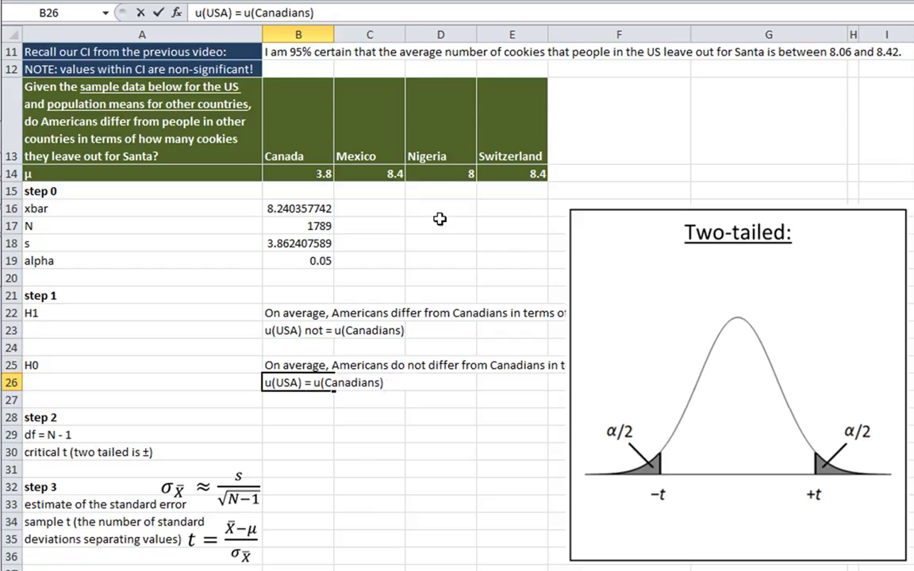
{"action": "key", "text": "Return"}
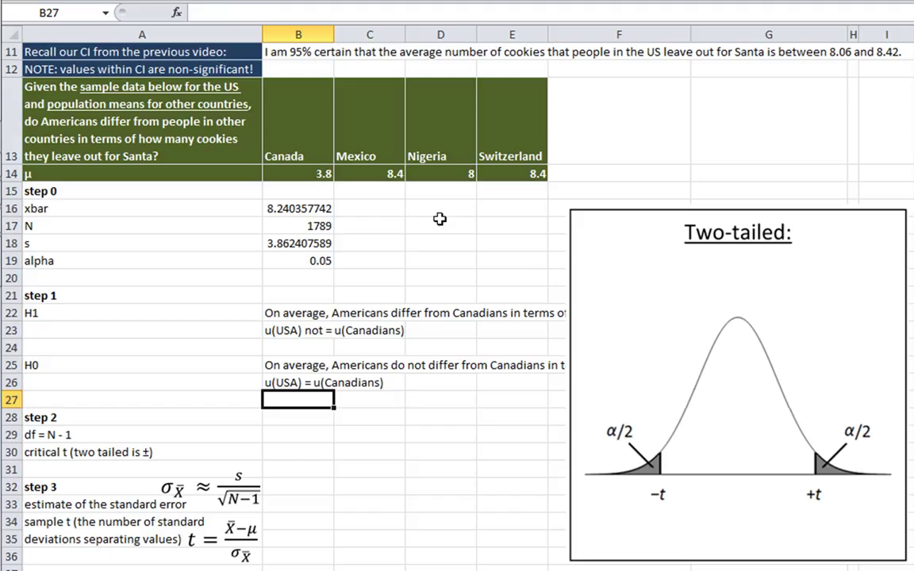
{"action": "key", "text": "Down"}
{"action": "key", "text": "Down"}
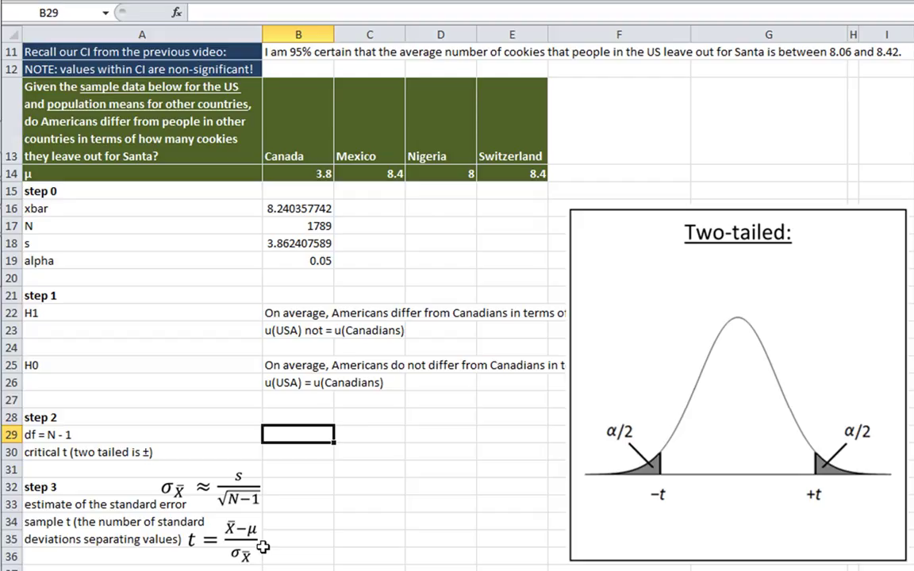
Step: Enter =B17-1 in B29 so df shows 1788
{"action": "type", "text": "="}
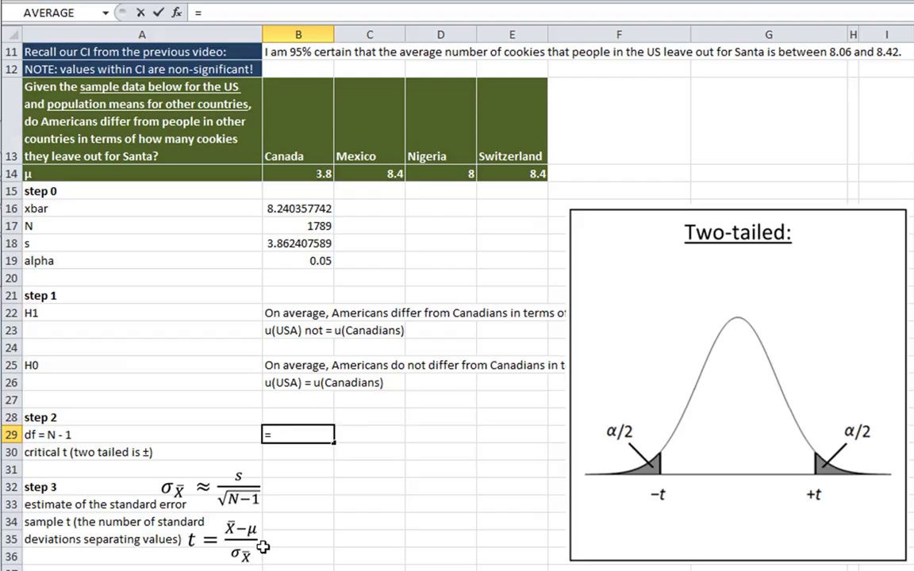
{"action": "left_click", "coordinate": [306, 226]}
{"action": "type", "text": "-1"}
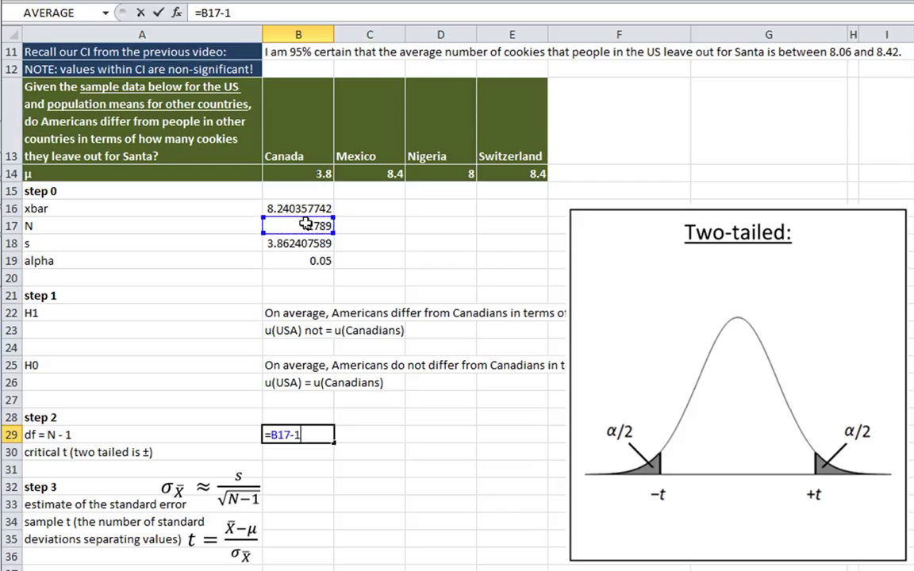
{"action": "key", "text": "Return"}
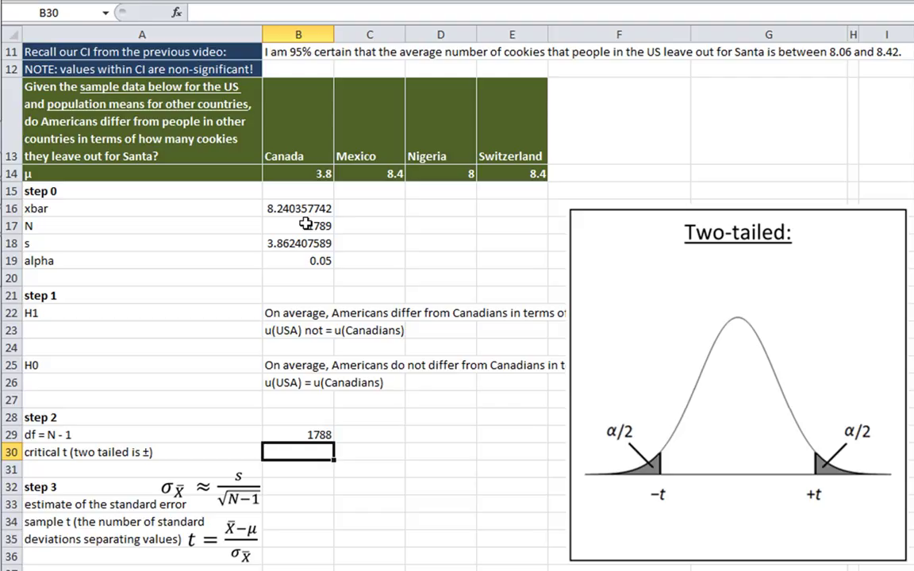
Step: Enter =T.INV.2T(B19,B29) in B30 to get a critical t of 1.961291641
{"action": "type", "text": "=t.i"}
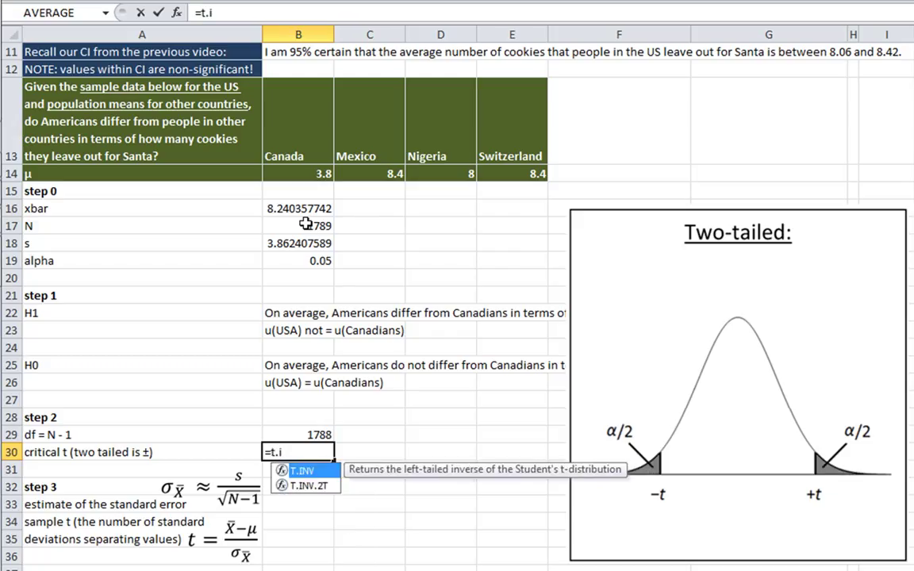
{"action": "key", "text": "Down"}
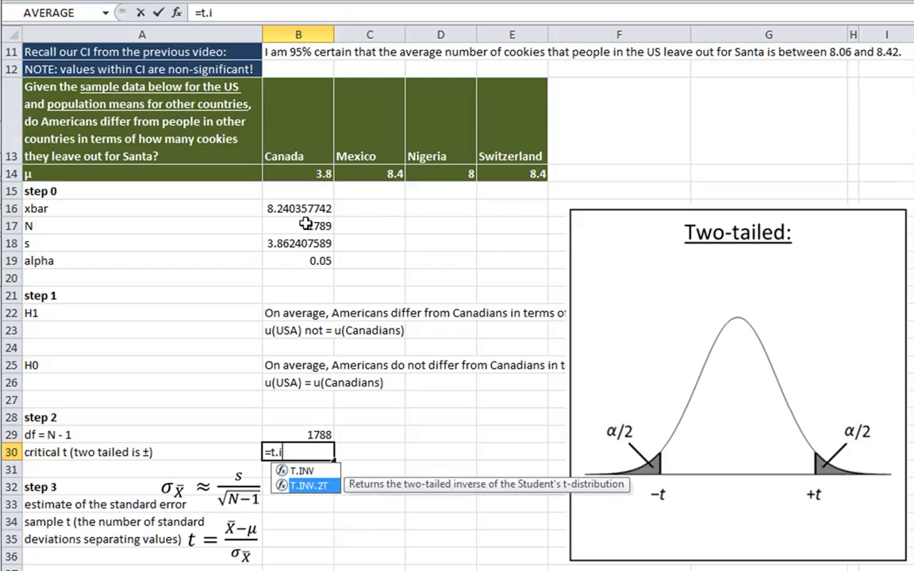
{"action": "double_click", "coordinate": [318, 486]}
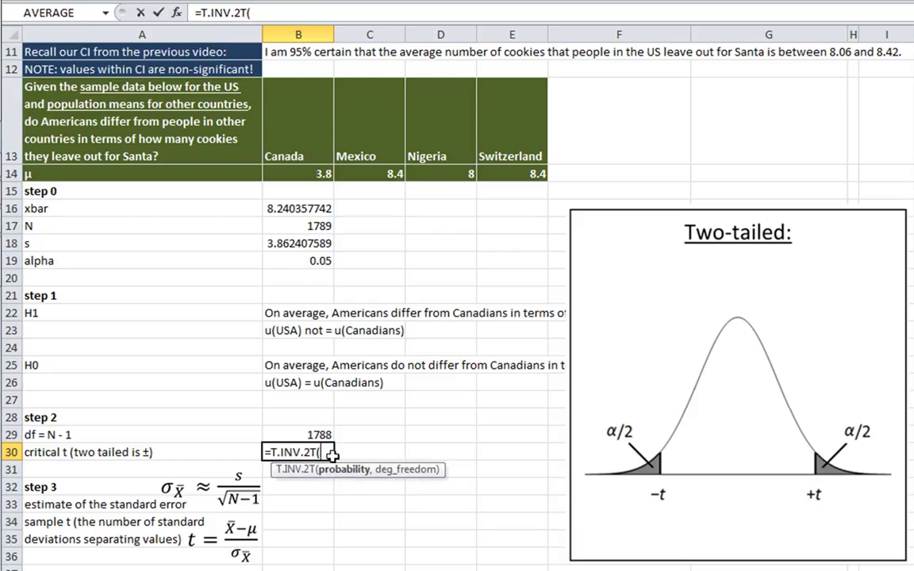
{"action": "left_click", "coordinate": [292, 259]}
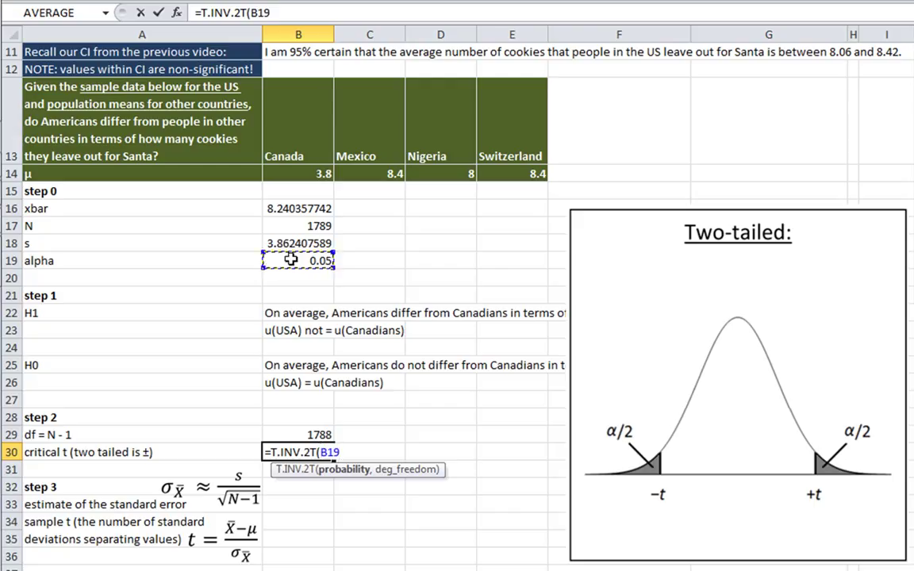
{"action": "type", "text": ","}
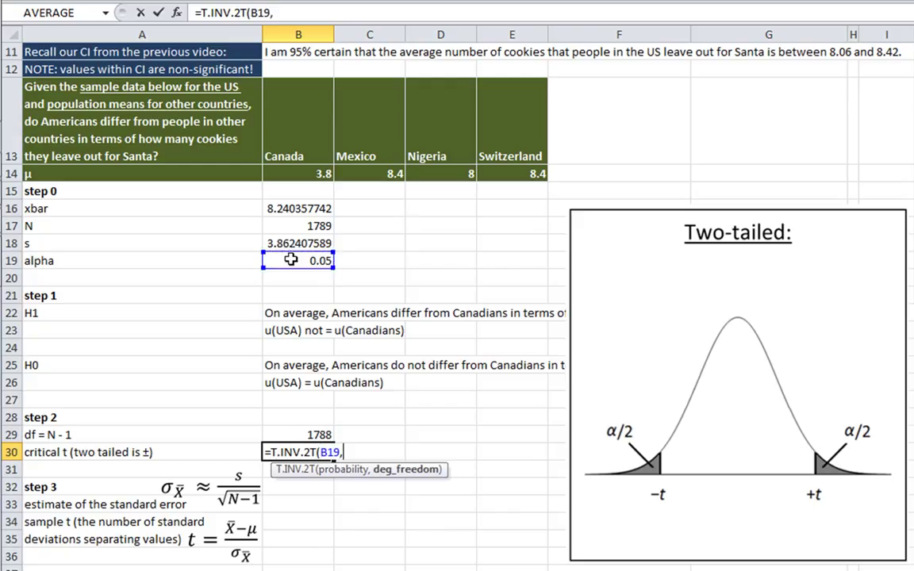
{"action": "left_click", "coordinate": [299, 433]}
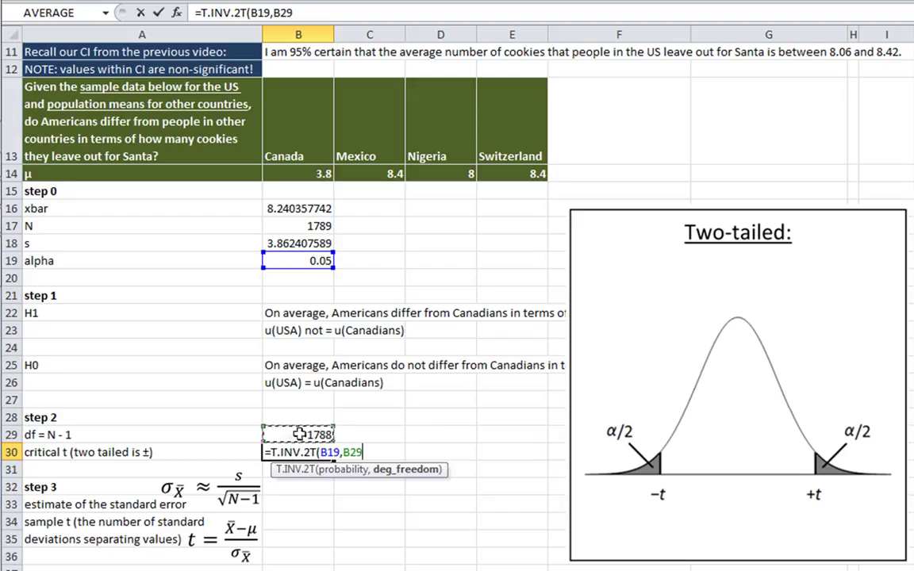
{"action": "type", "text": ")"}
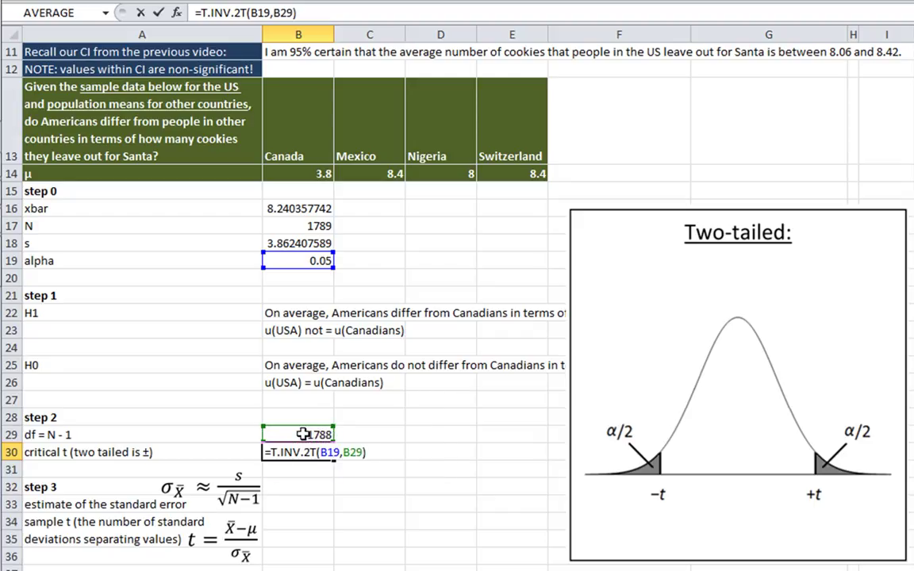
{"action": "key", "text": "Return"}
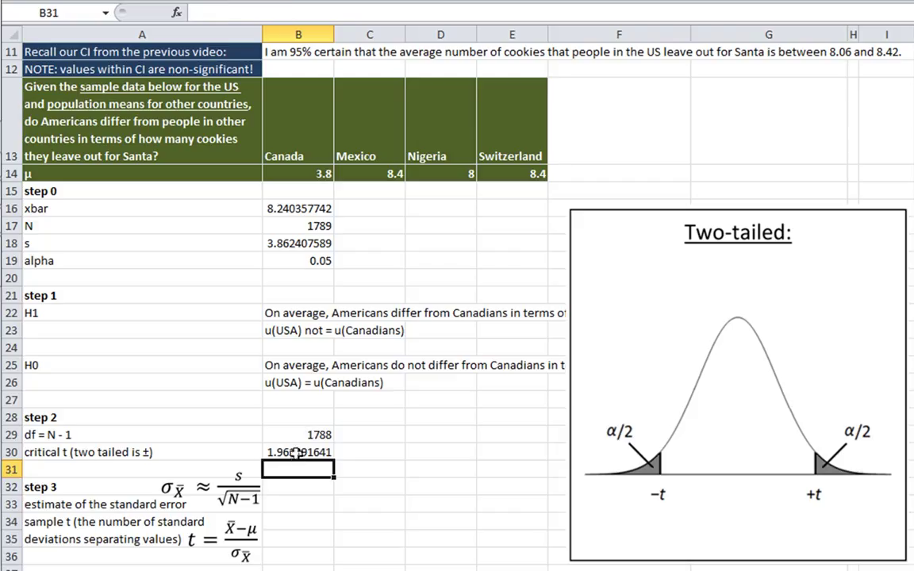
{"action": "left_click", "coordinate": [296, 453]}
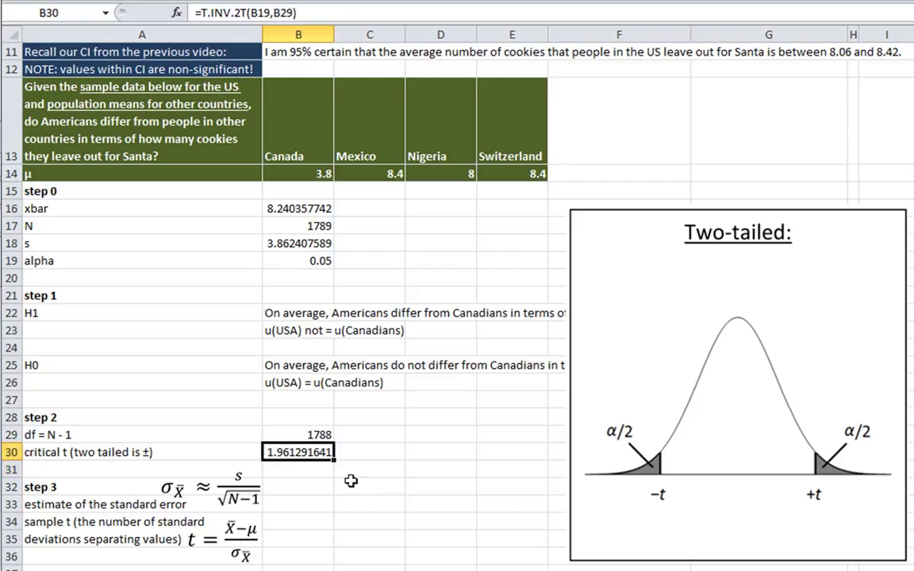
{"action": "left_click", "coordinate": [184, 453]}
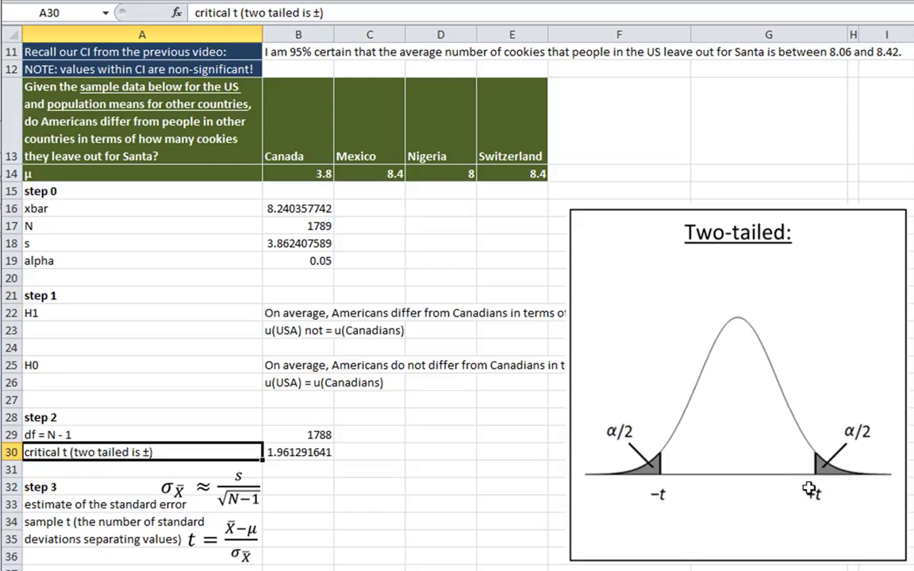
{"action": "left_click", "coordinate": [328, 488]}
{"action": "left_click", "coordinate": [328, 501]}
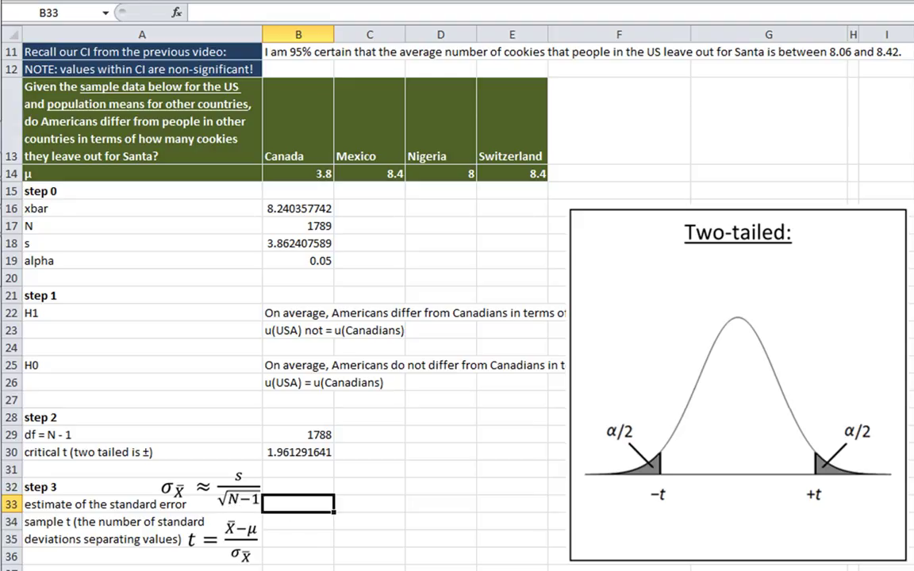
Step: Type =B18/SQRT(B29) into B33 for the standard error estimate
{"action": "type", "text": "="}
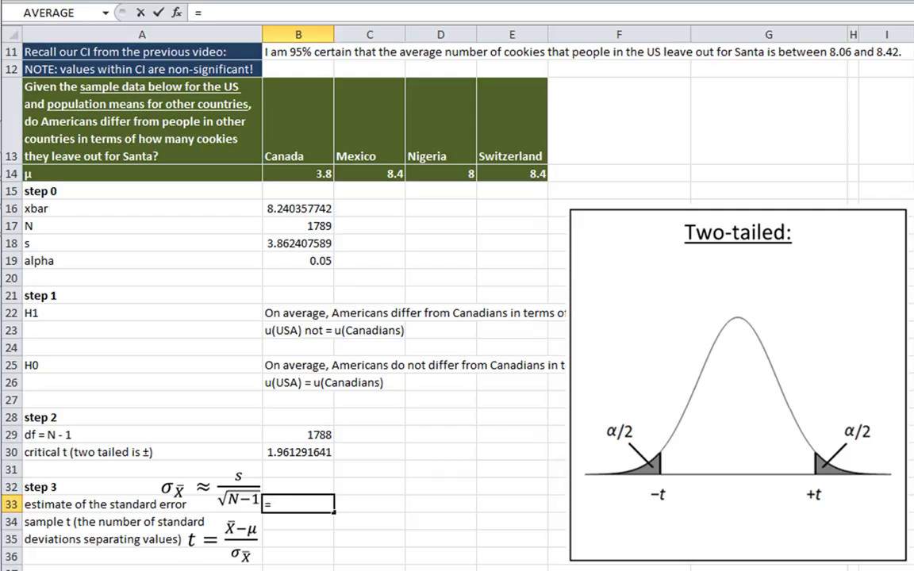
{"action": "left_click", "coordinate": [309, 244]}
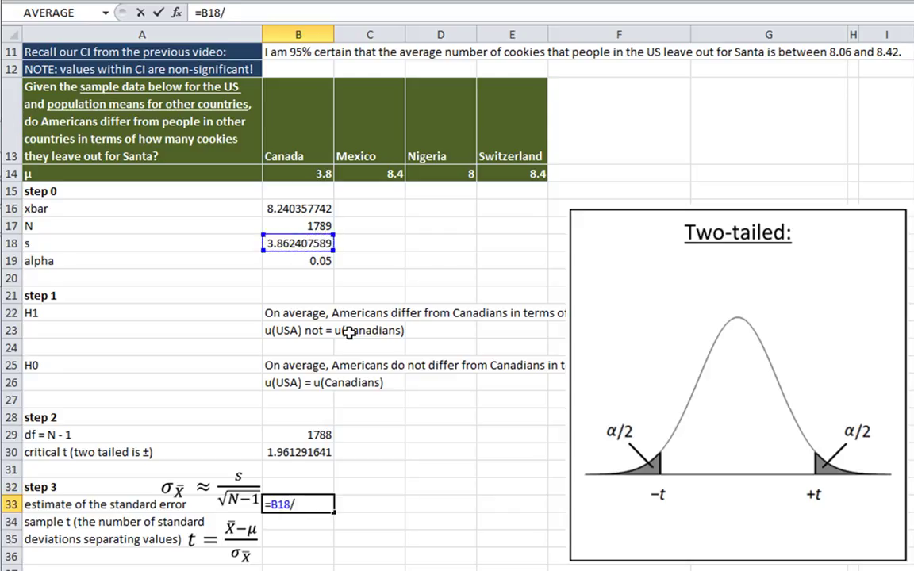
{"action": "type", "text": "sq"}
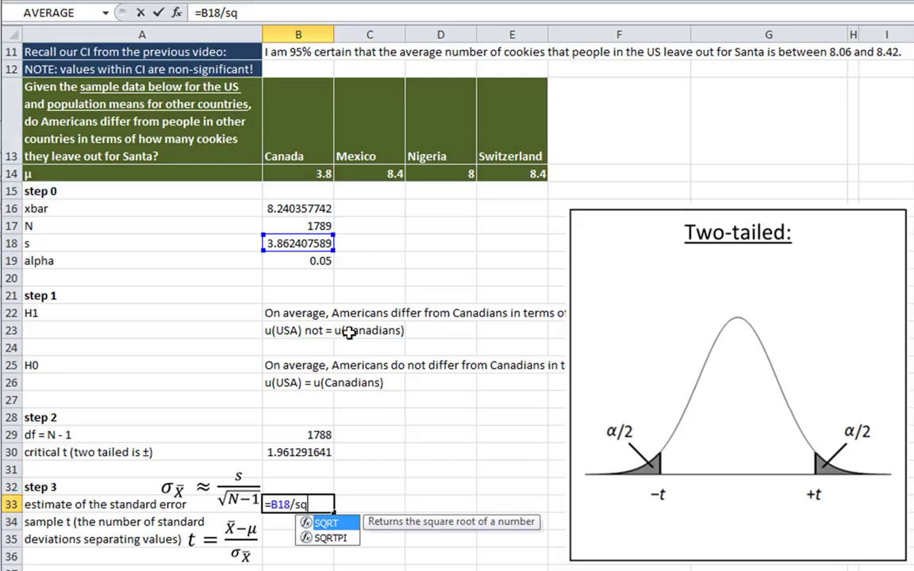
{"action": "double_click", "coordinate": [325, 523]}
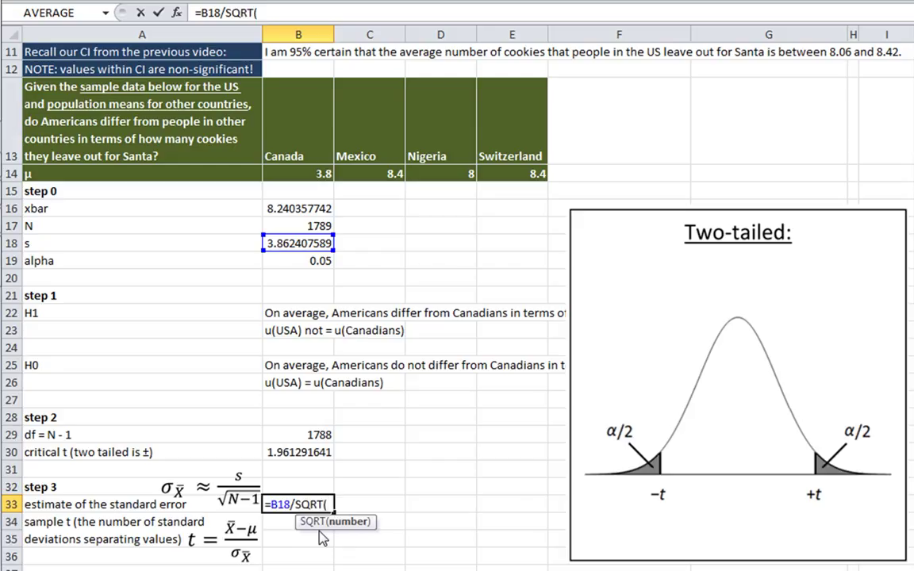
{"action": "left_click", "coordinate": [331, 441]}
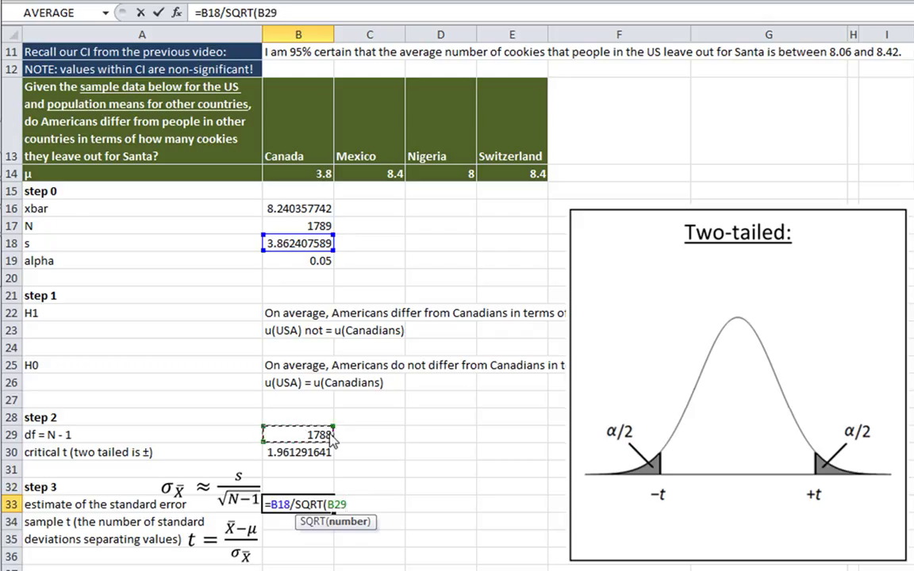
{"action": "type", "text": ")"}
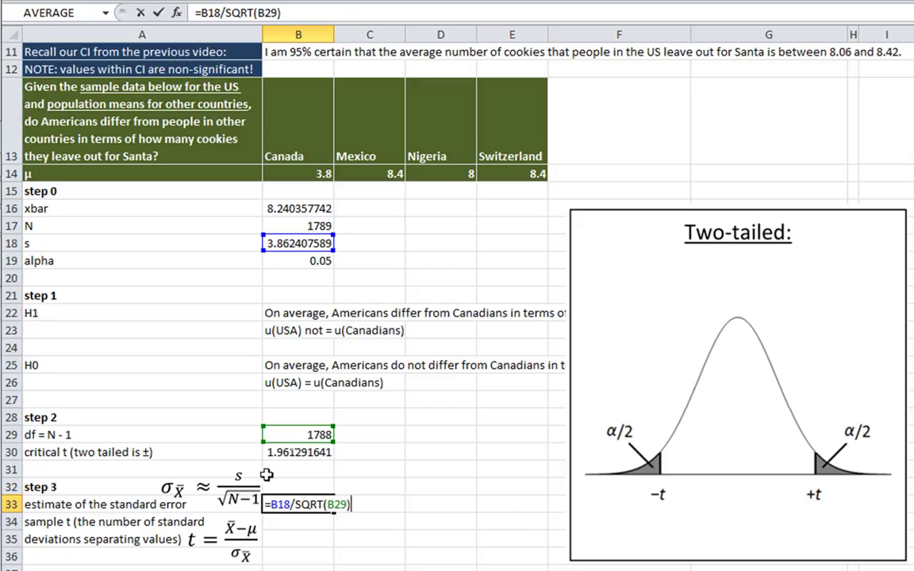